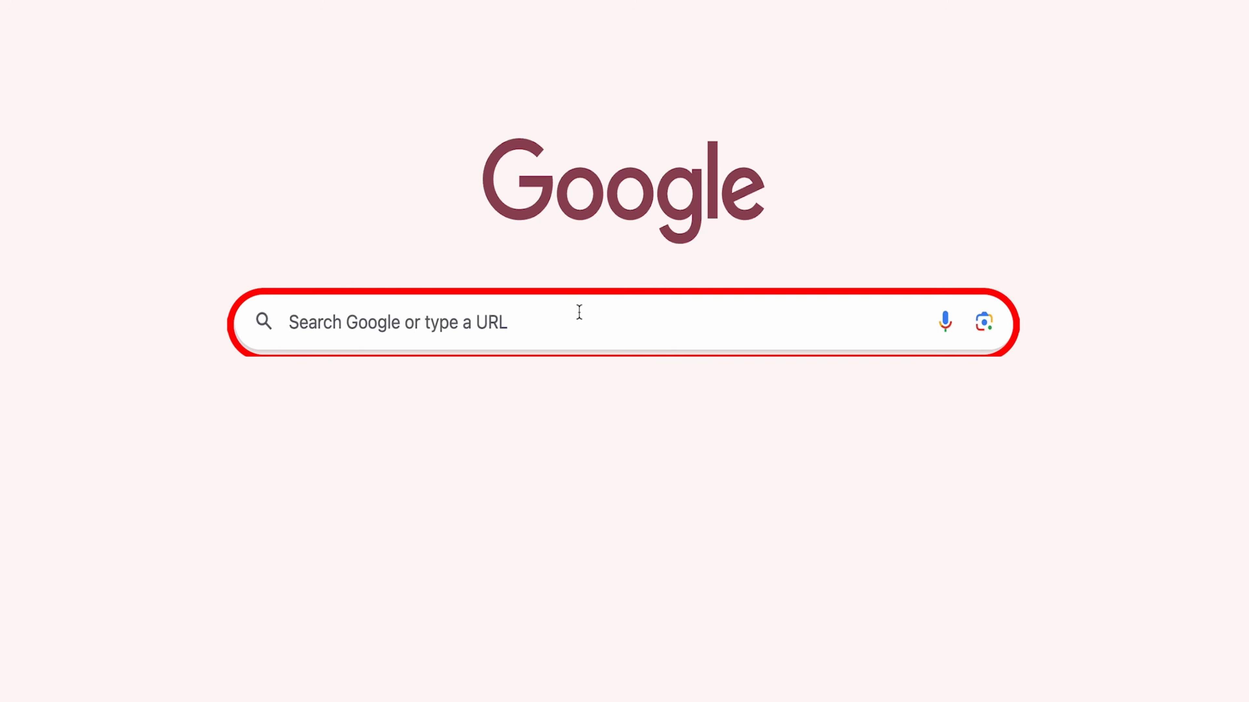
# Step: Search Google for 'e district utter pradesh' and open the official eDistrict UP site
pyautogui.write('e district utter pradesh')
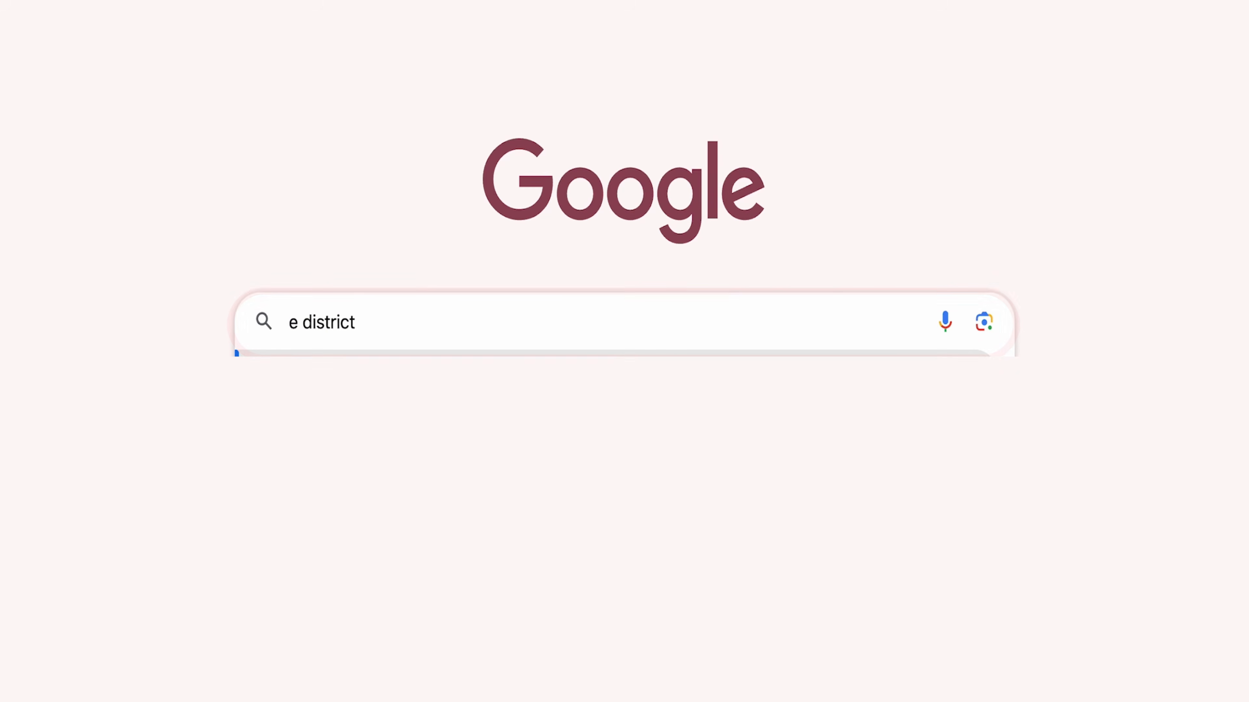
pyautogui.press('Return')
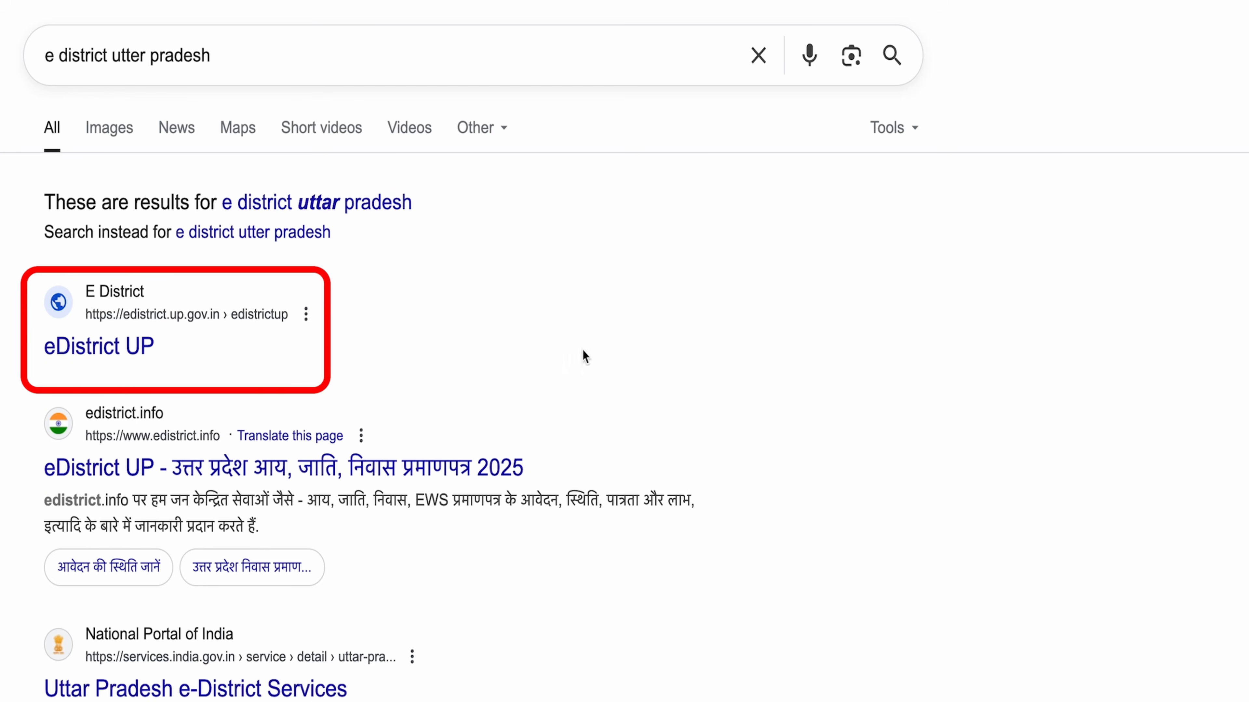
pyautogui.click(89, 364)
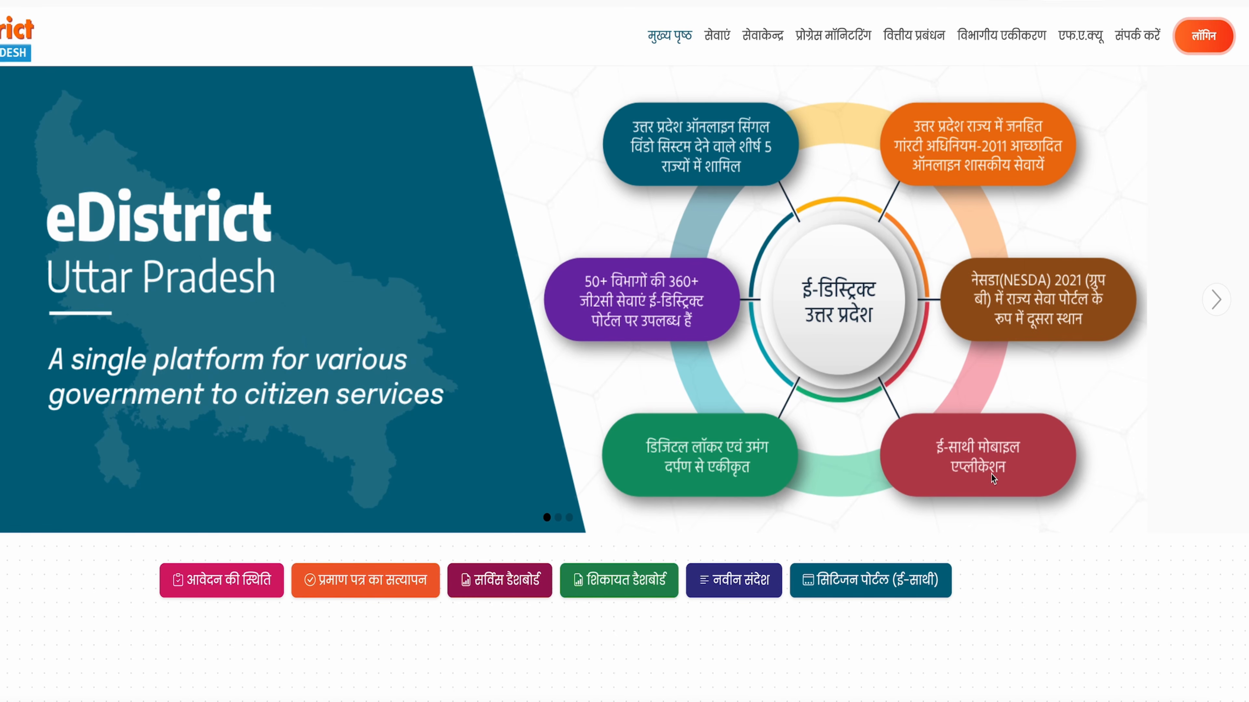
# Step: Choose सिटिजन लॉगिन (ई-साथी) from the portal's लॉगिन menu to reach the registration form
pyautogui.scroll(-12, 319, 342)
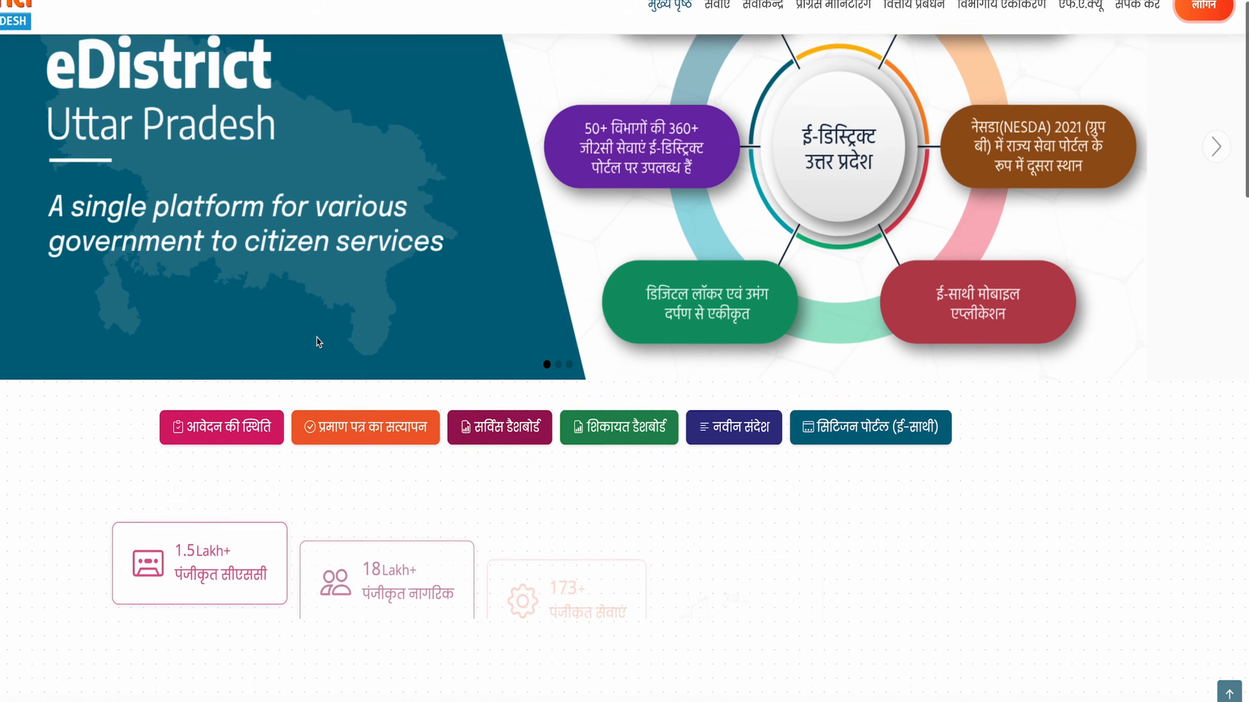
pyautogui.scroll(12, 894, 279)
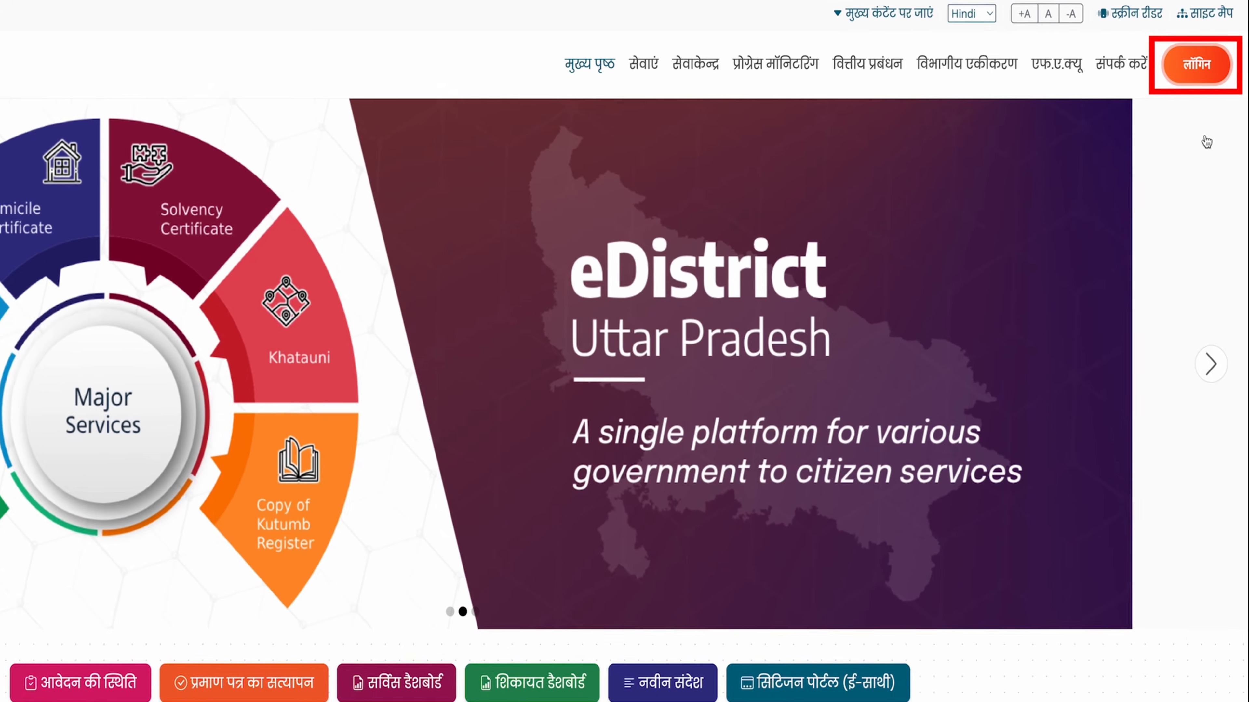
pyautogui.click(1197, 64)
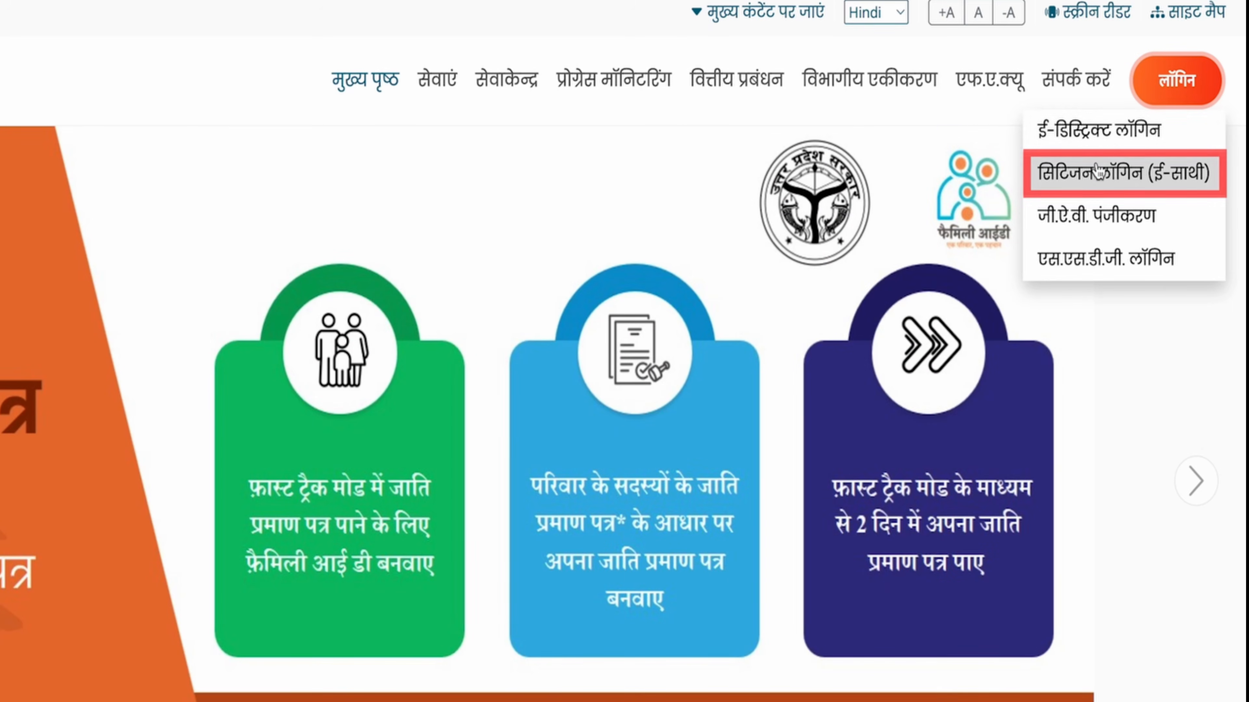
pyautogui.click(1097, 172)
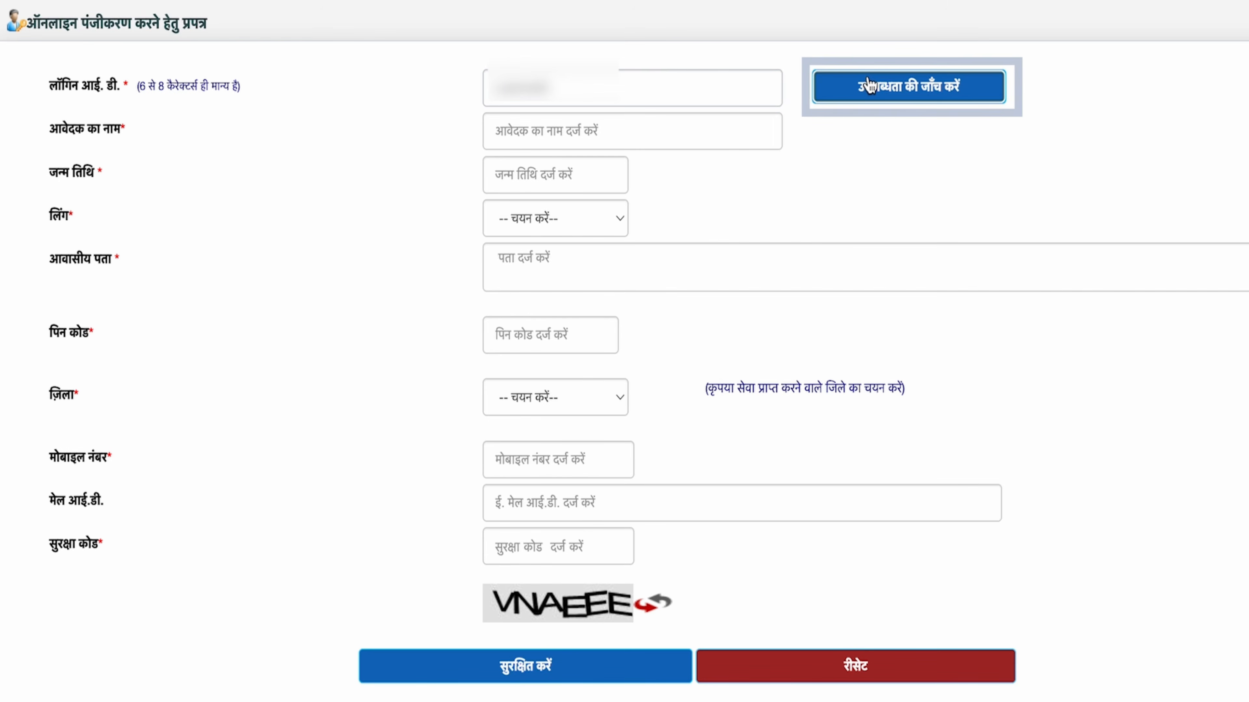
# Step: Check that the chosen login ID is available and dismiss the confirmation alert
pyautogui.click(870, 88)
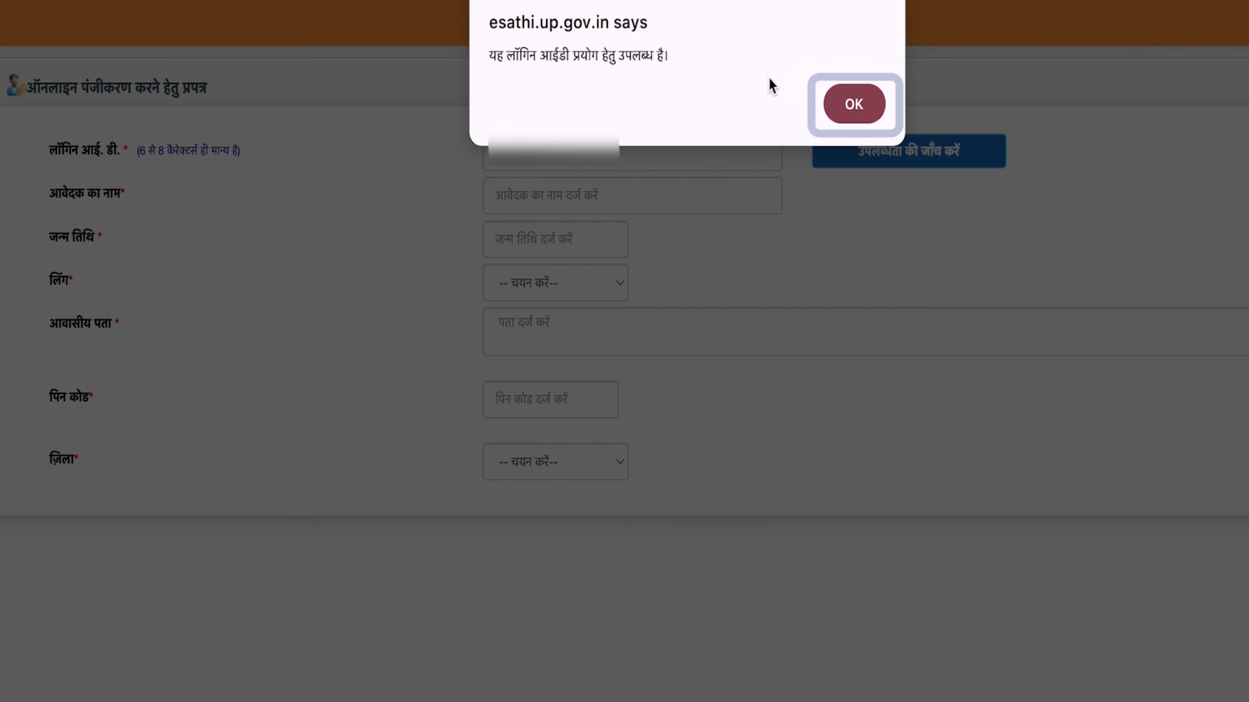
pyautogui.click(853, 104)
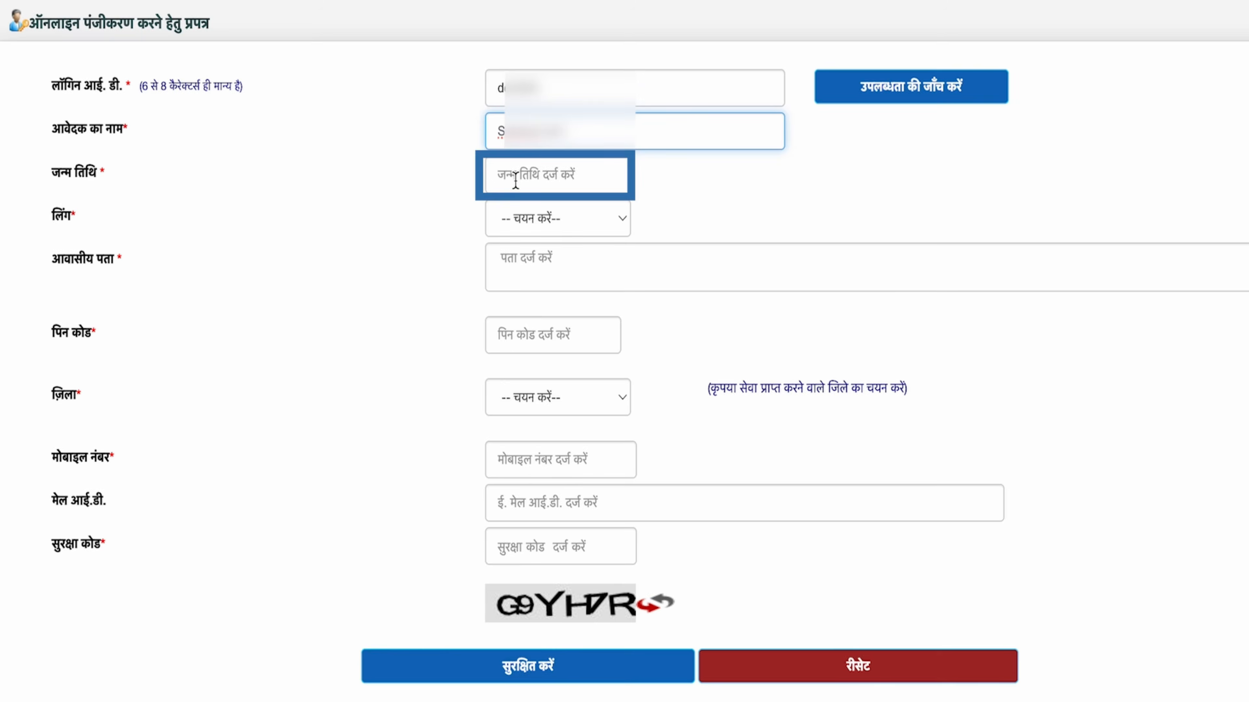
# Step: Fill in the birth date, PIN code, e-mail address and security code on the registration form
pyautogui.click(513, 201)
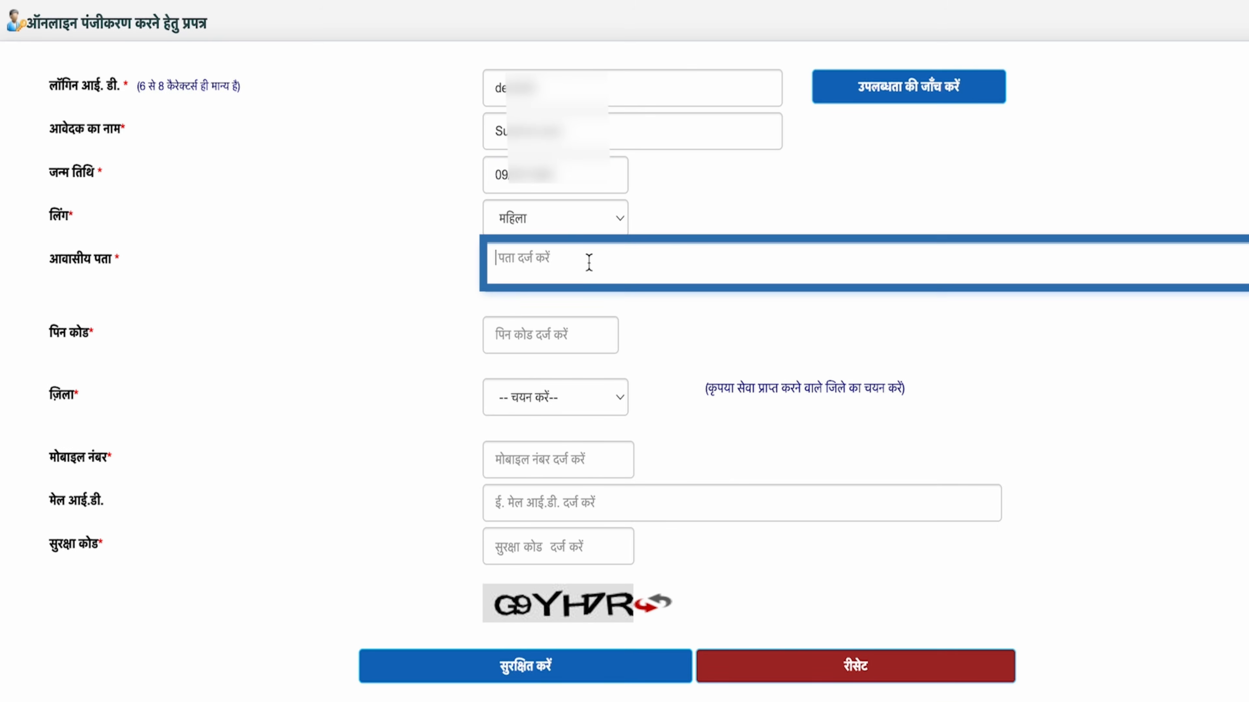
pyautogui.click(584, 338)
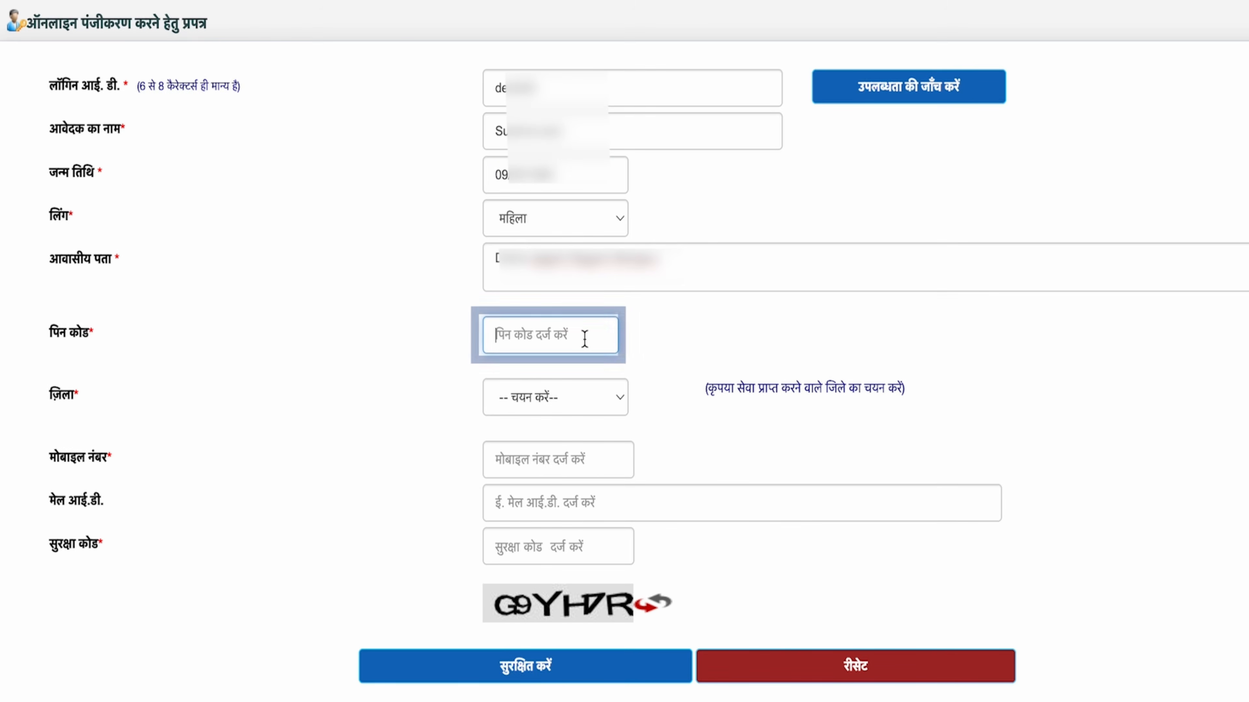
pyautogui.click(578, 500)
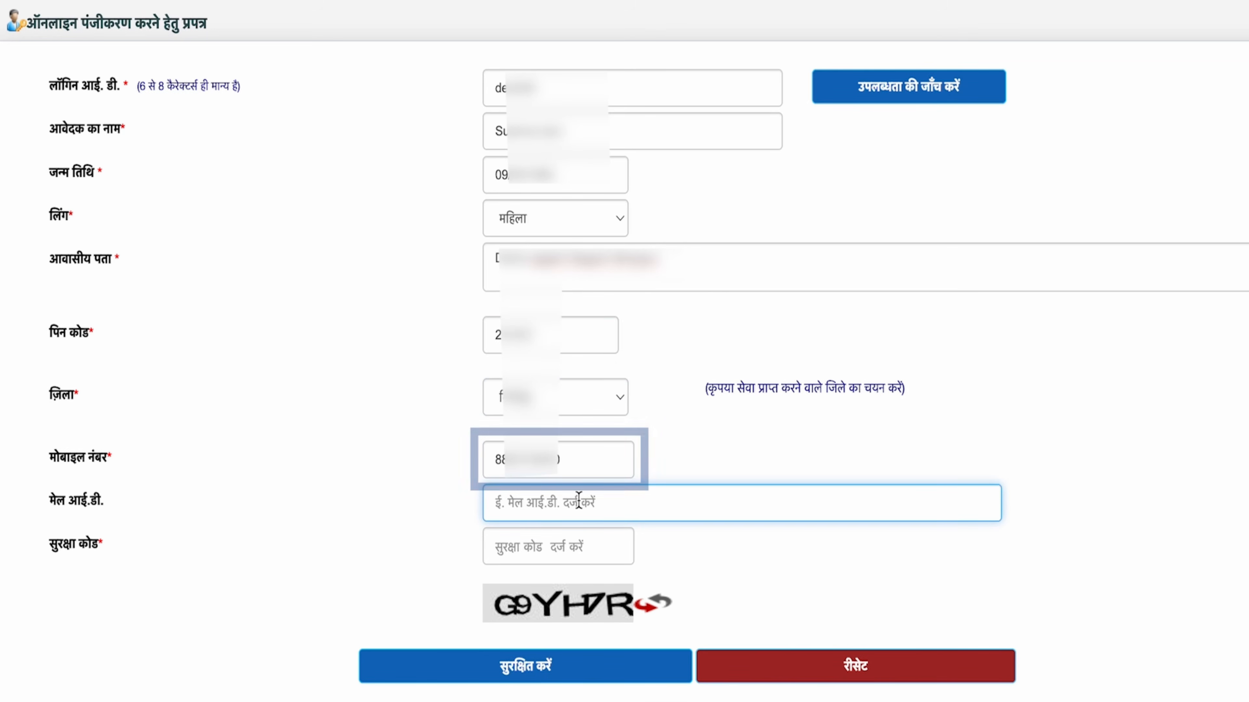
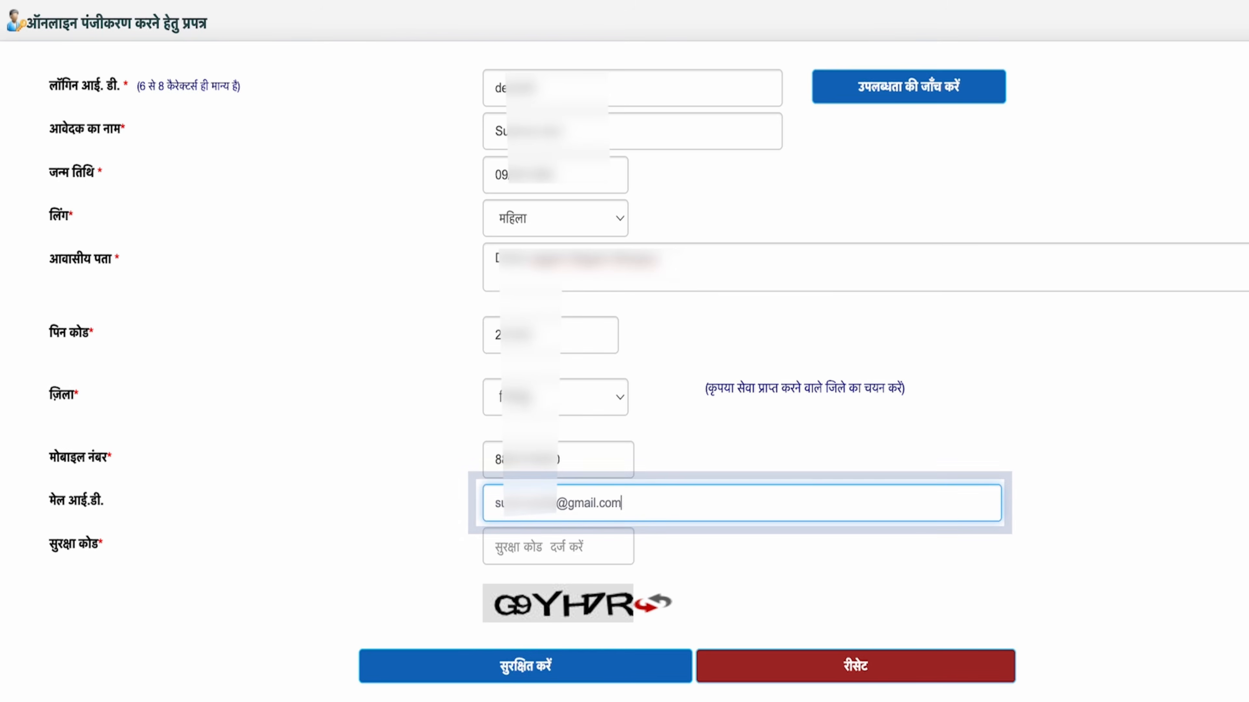
pyautogui.click(411, 556)
pyautogui.click(525, 548)
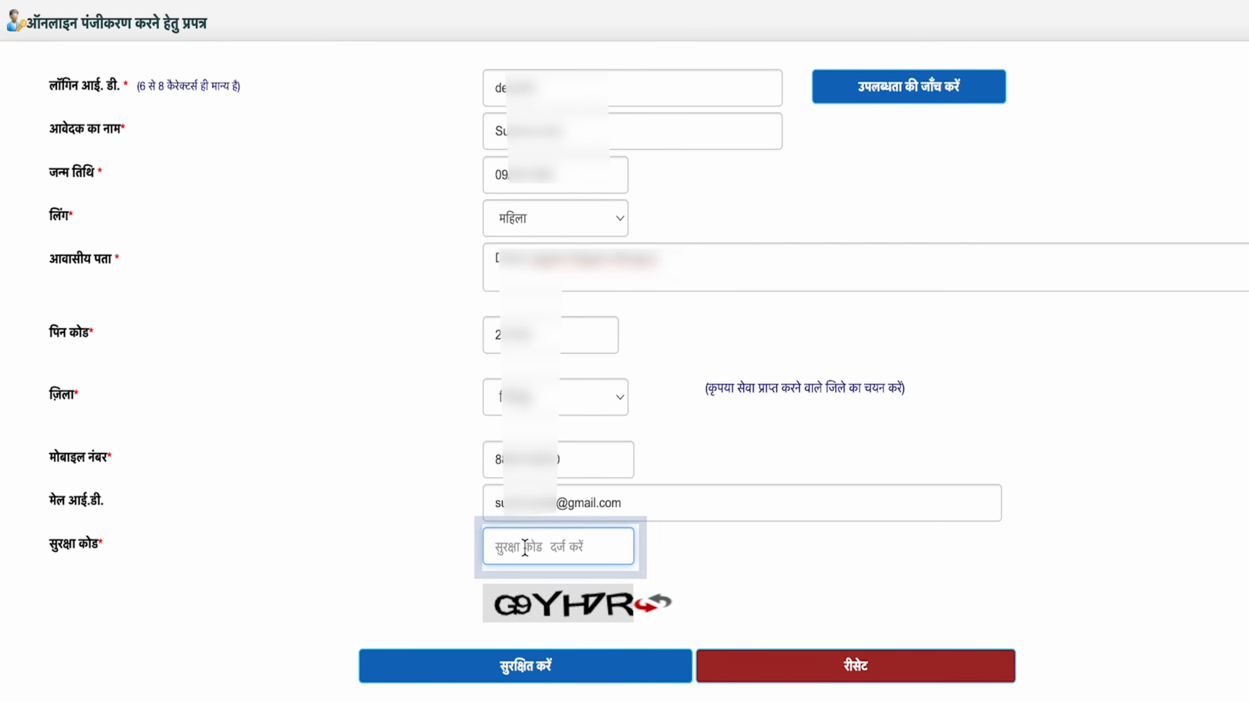
pyautogui.write('G9YHDR')
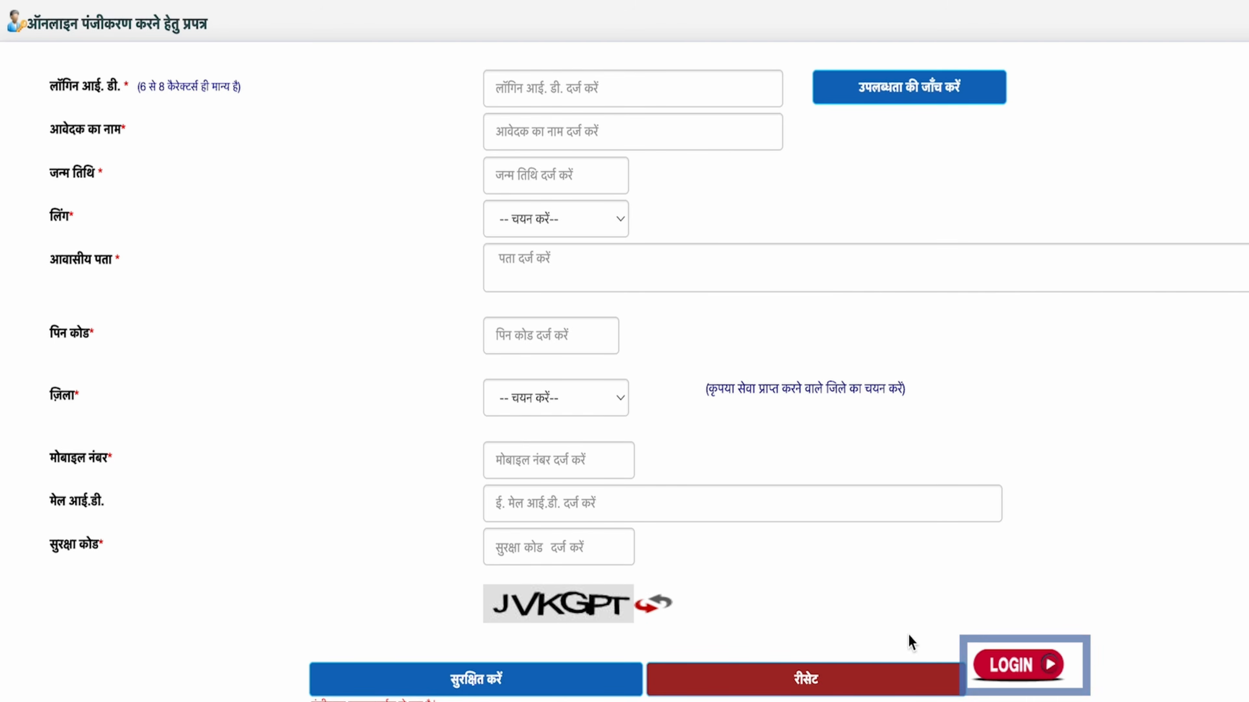
# Step: Go to the registered-user login page and enter the login ID and password
pyautogui.click(1043, 682)
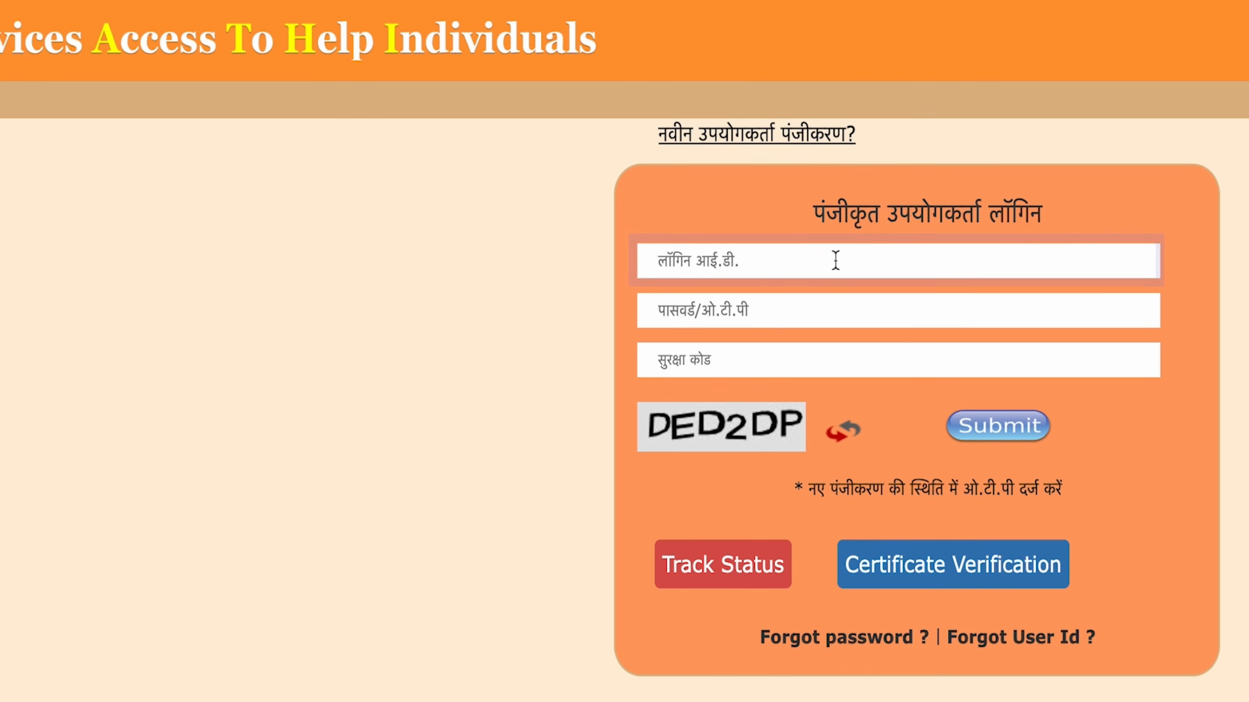
pyautogui.click(697, 261)
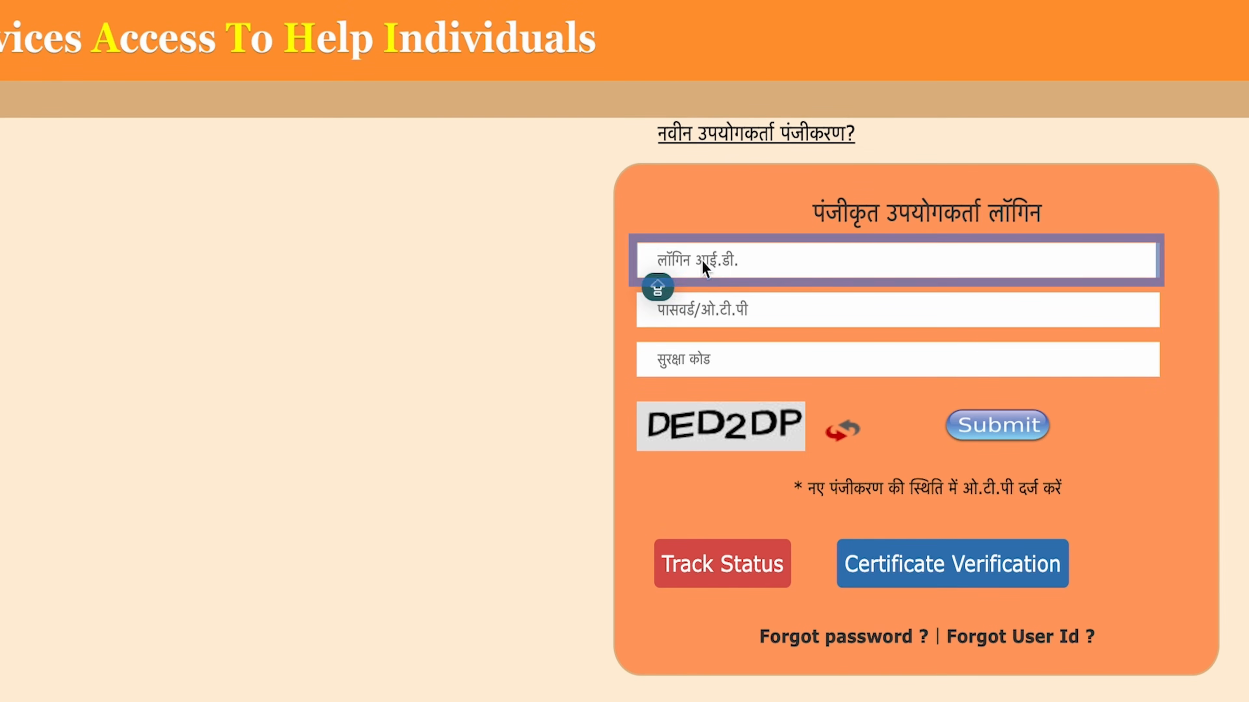
pyautogui.click(767, 305)
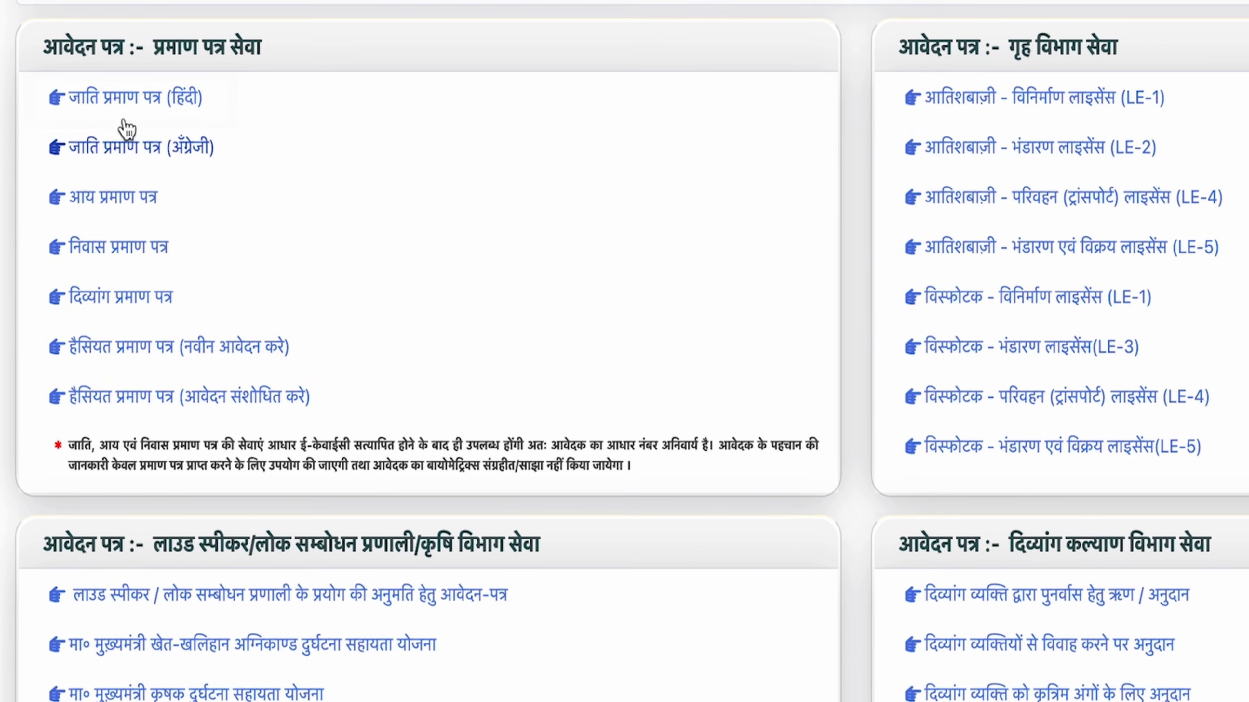
# Step: Start the जाति प्रमाण पत्र (हिंदी) application with Aadhaar number, security code and e-KYC consent
pyautogui.click(122, 110)
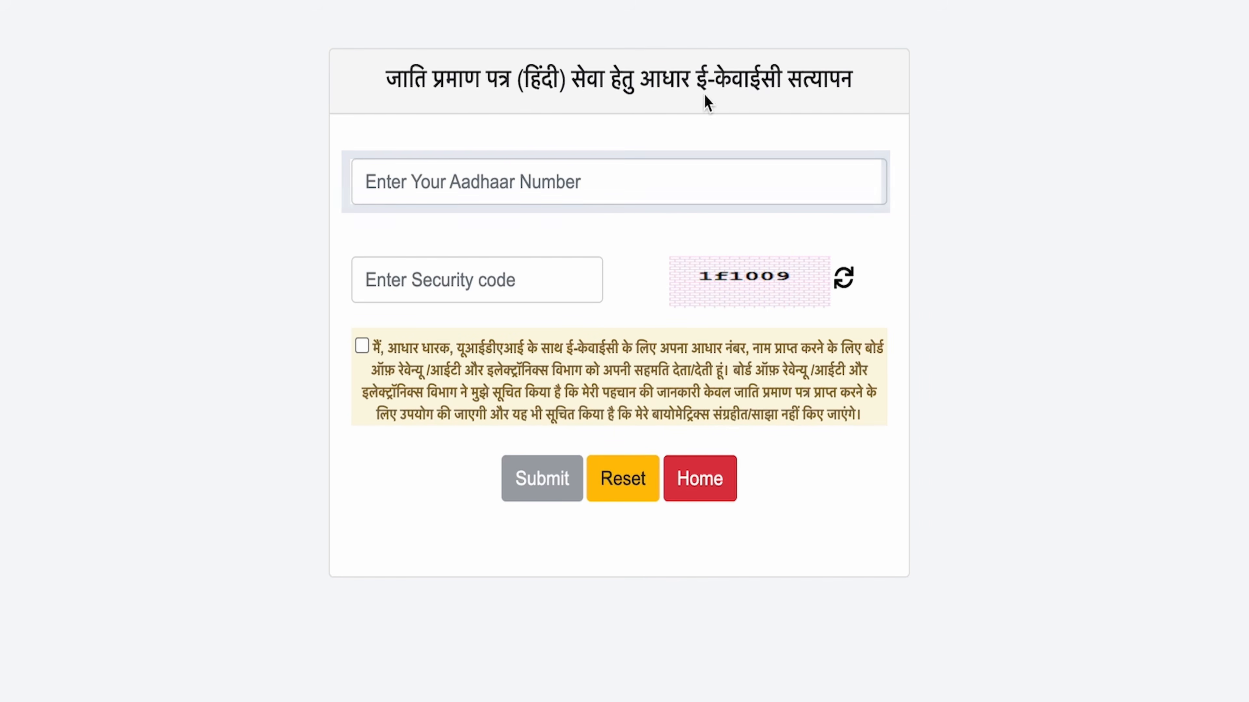
pyautogui.click(493, 179)
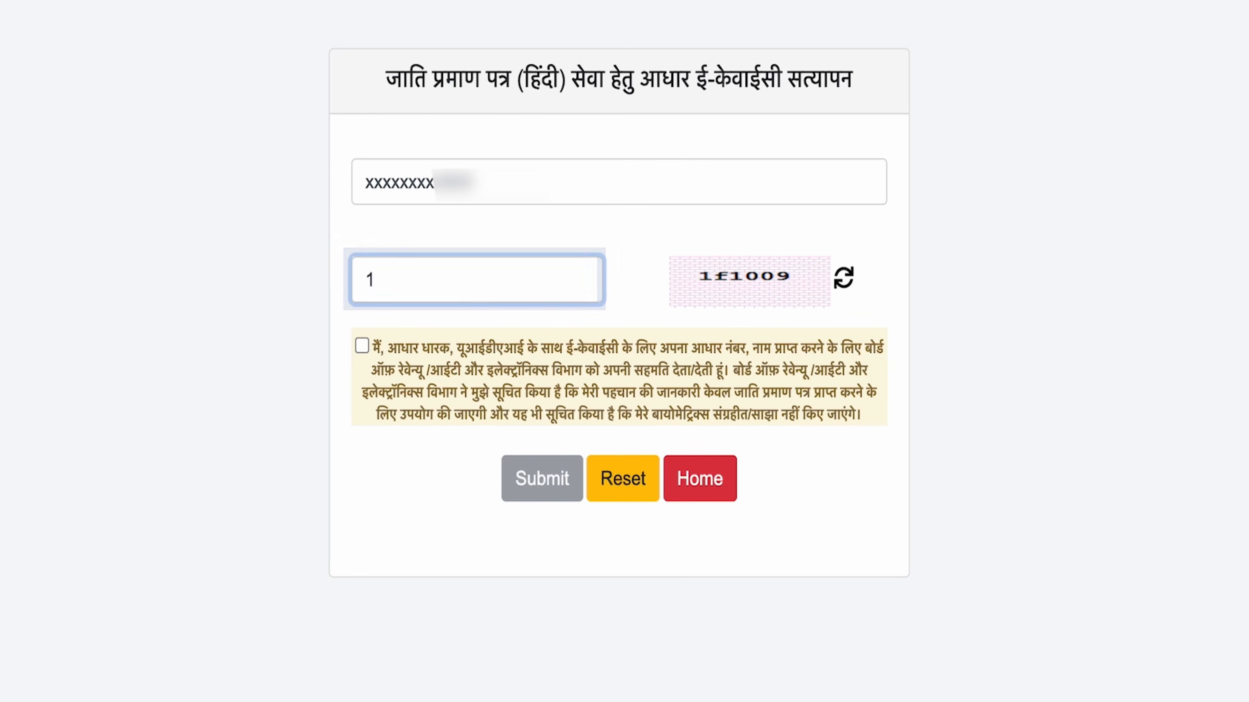
pyautogui.write('1f1009')
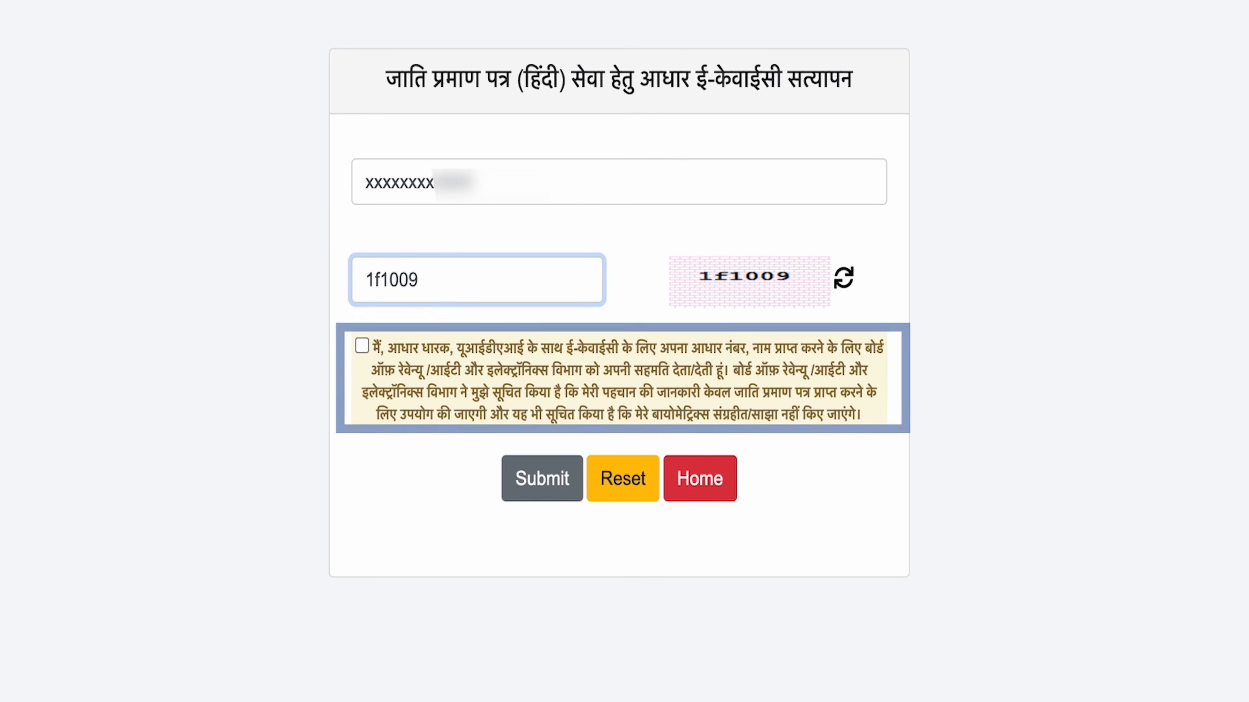
pyautogui.click(361, 345)
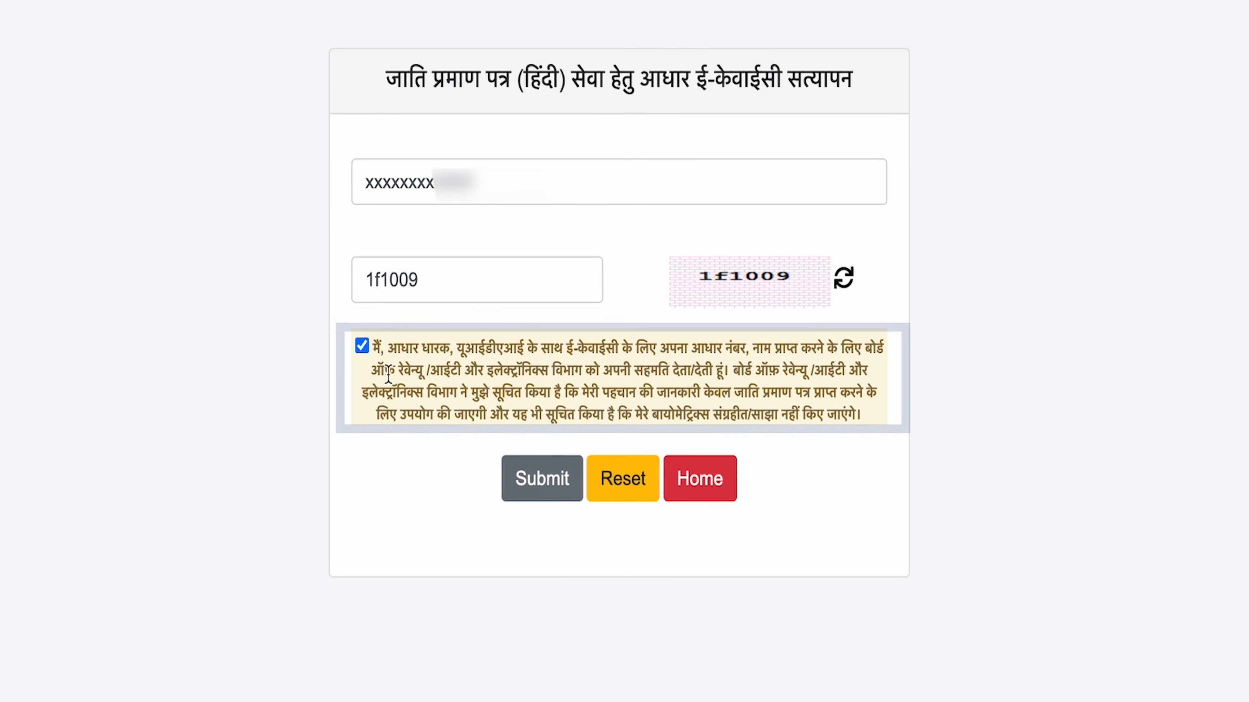
pyautogui.click(572, 480)
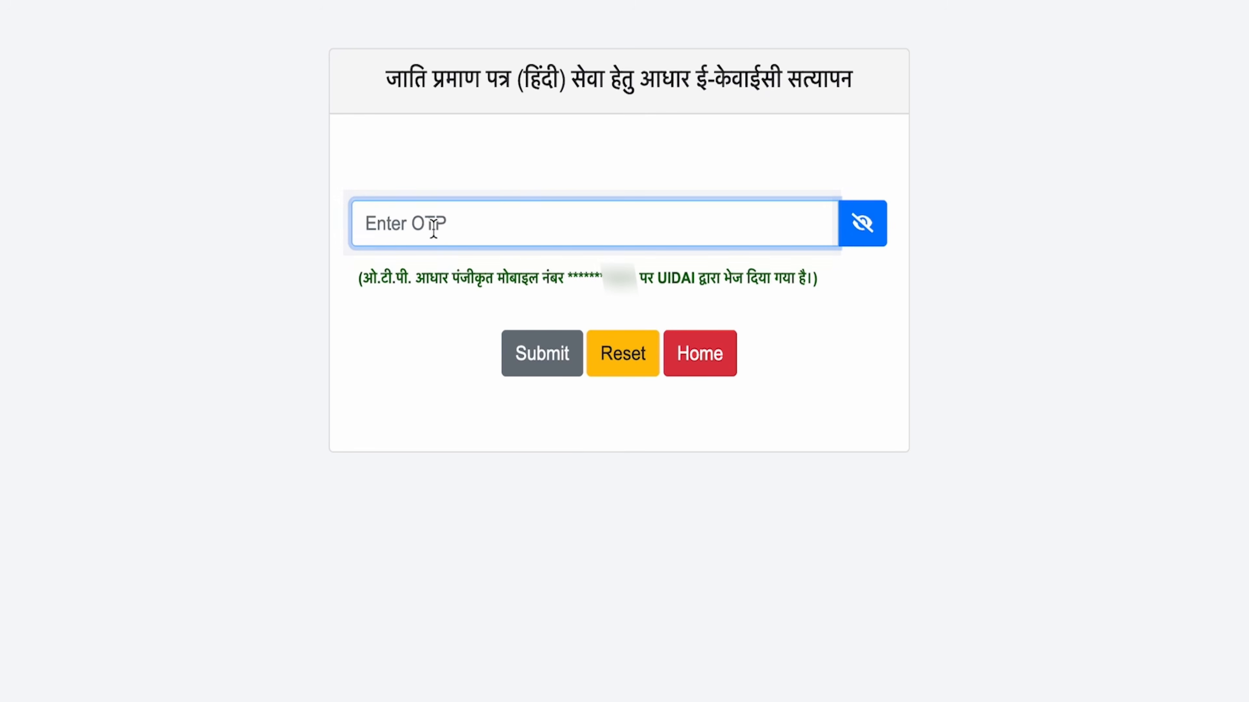
# Step: Paste the received Aadhaar OTP and verify it to open the caste certificate form
pyautogui.hotkey('ctrl', 'v')
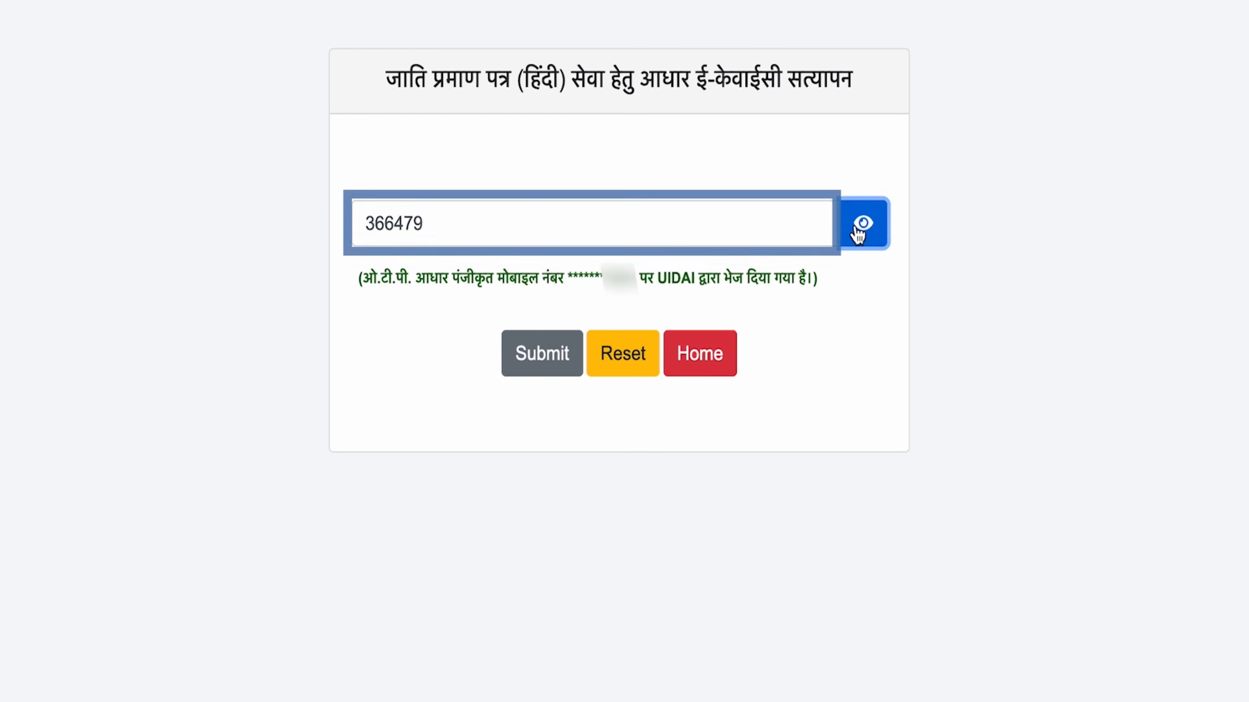
pyautogui.click(863, 223)
pyautogui.click(549, 357)
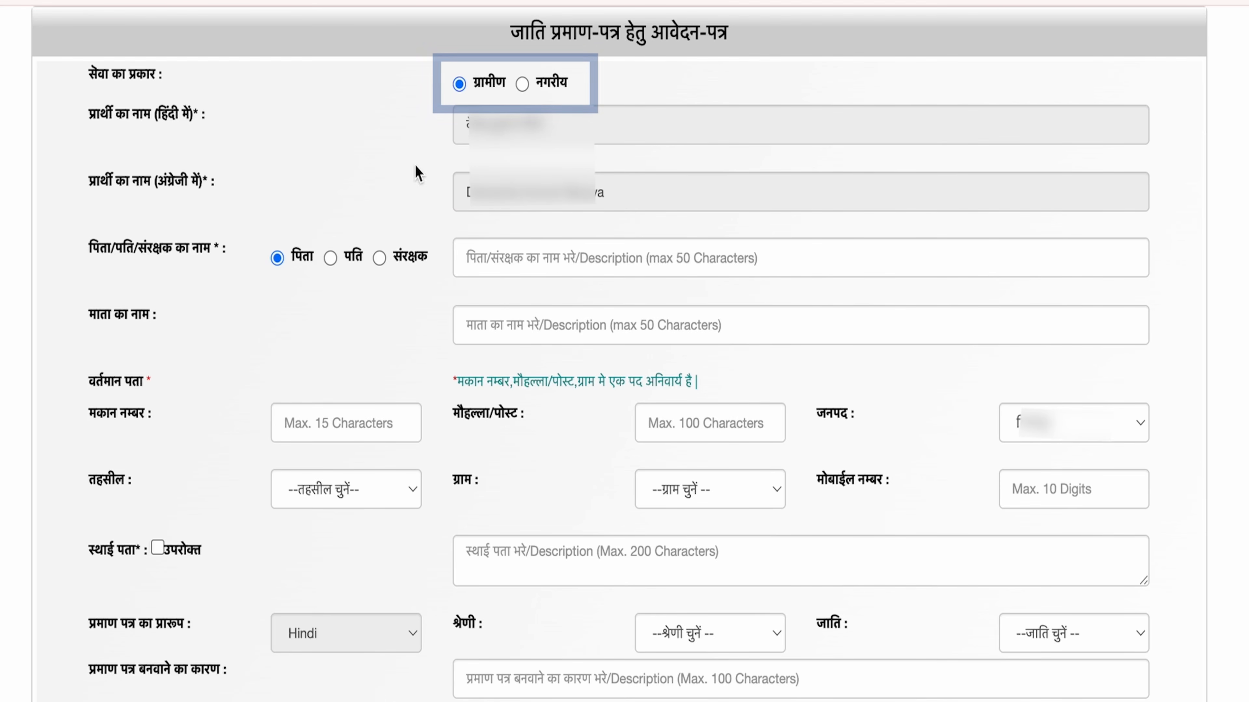
# Step: Mark the relation as पिता and enter the father's and mother's names and house number
pyautogui.click(330, 259)
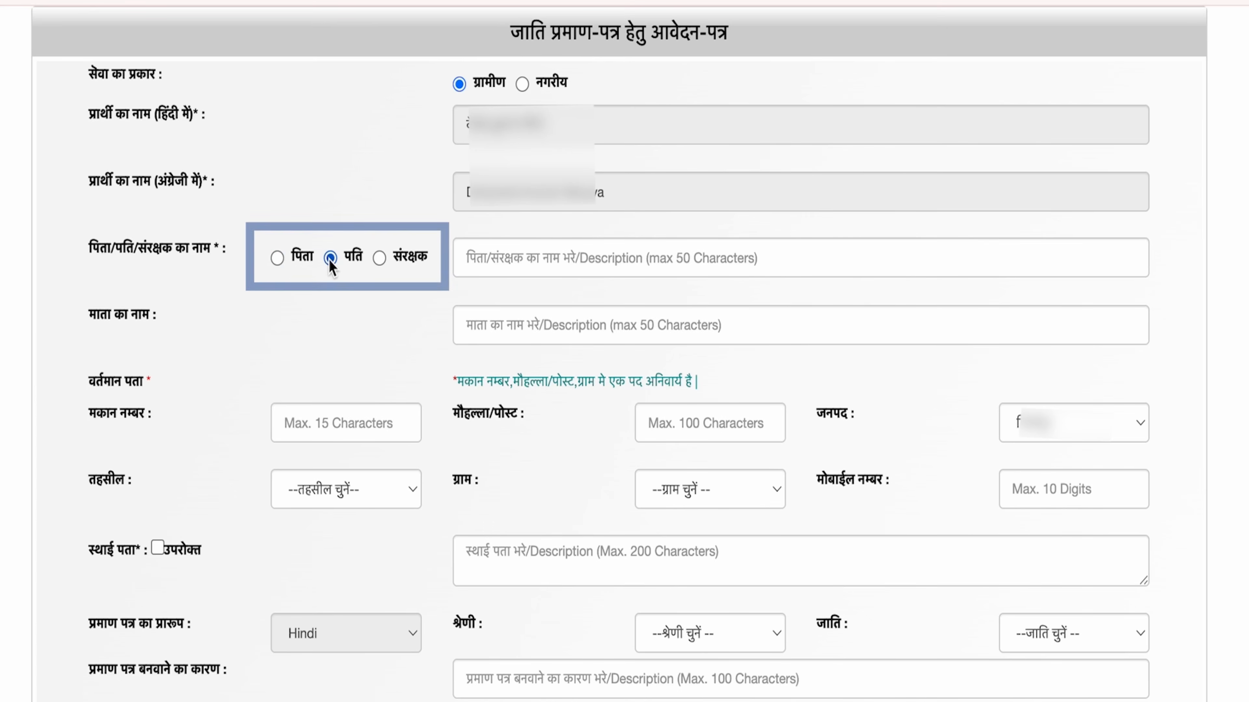
pyautogui.click(277, 258)
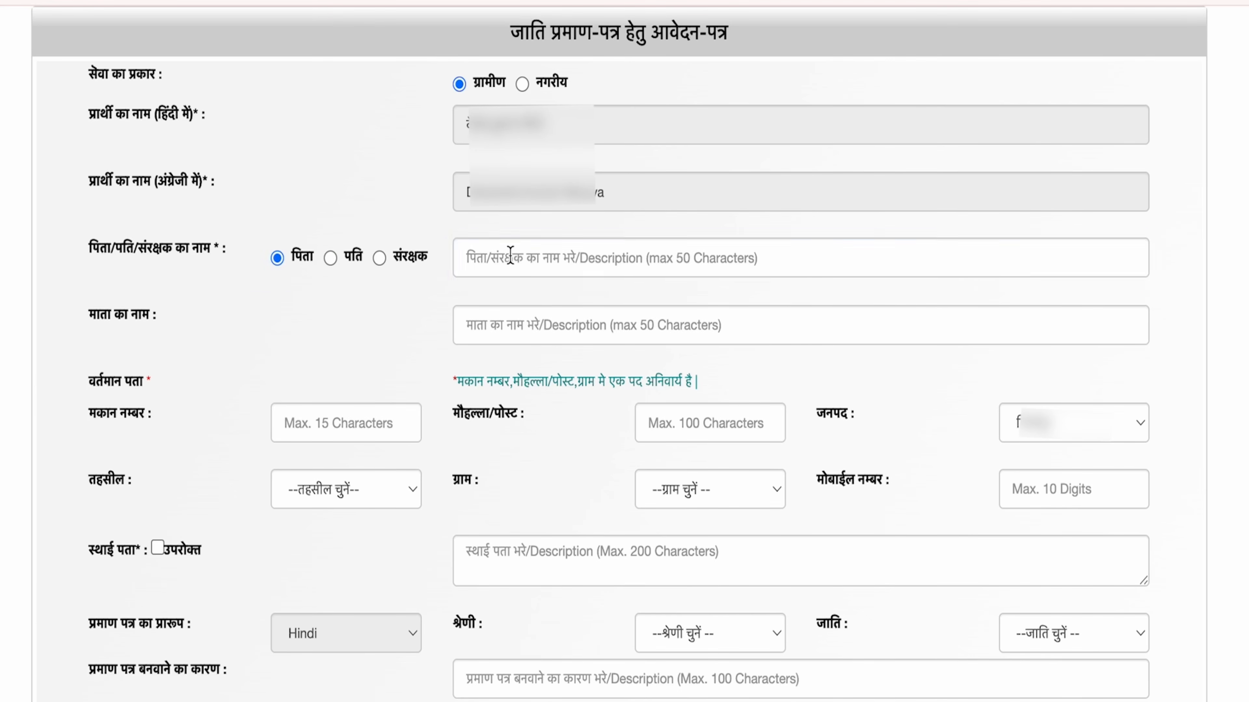
pyautogui.click(530, 259)
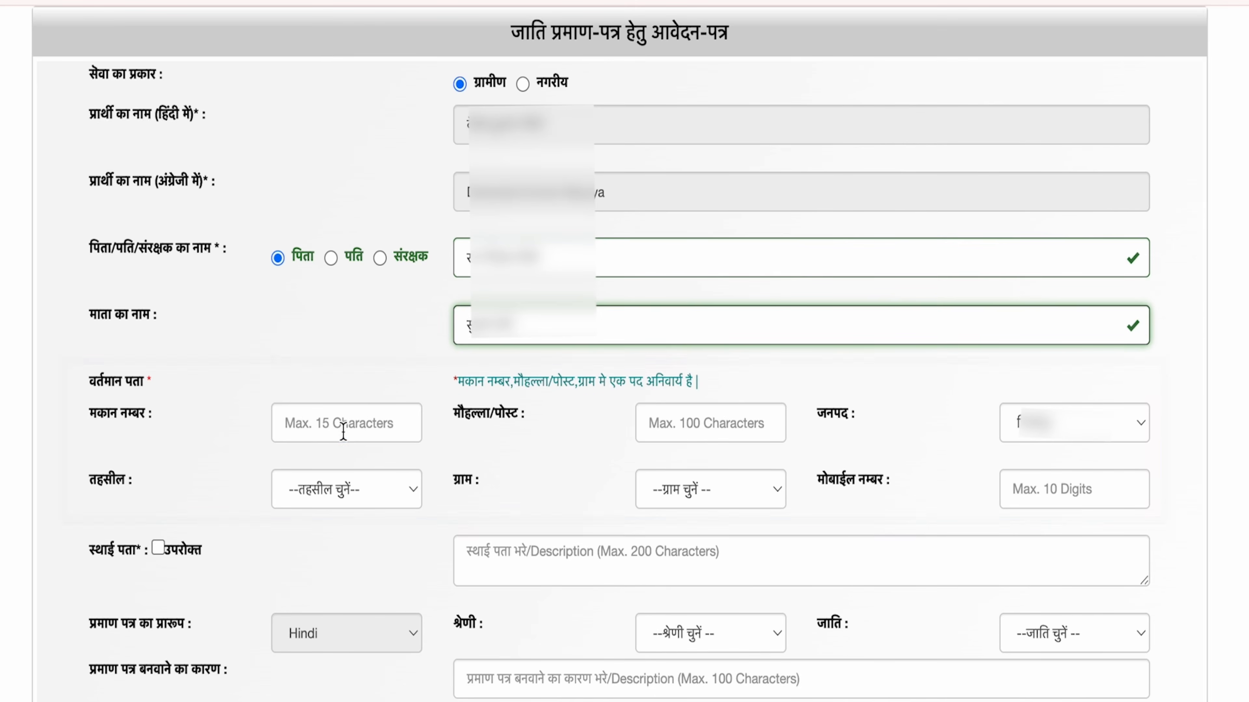
pyautogui.click(343, 424)
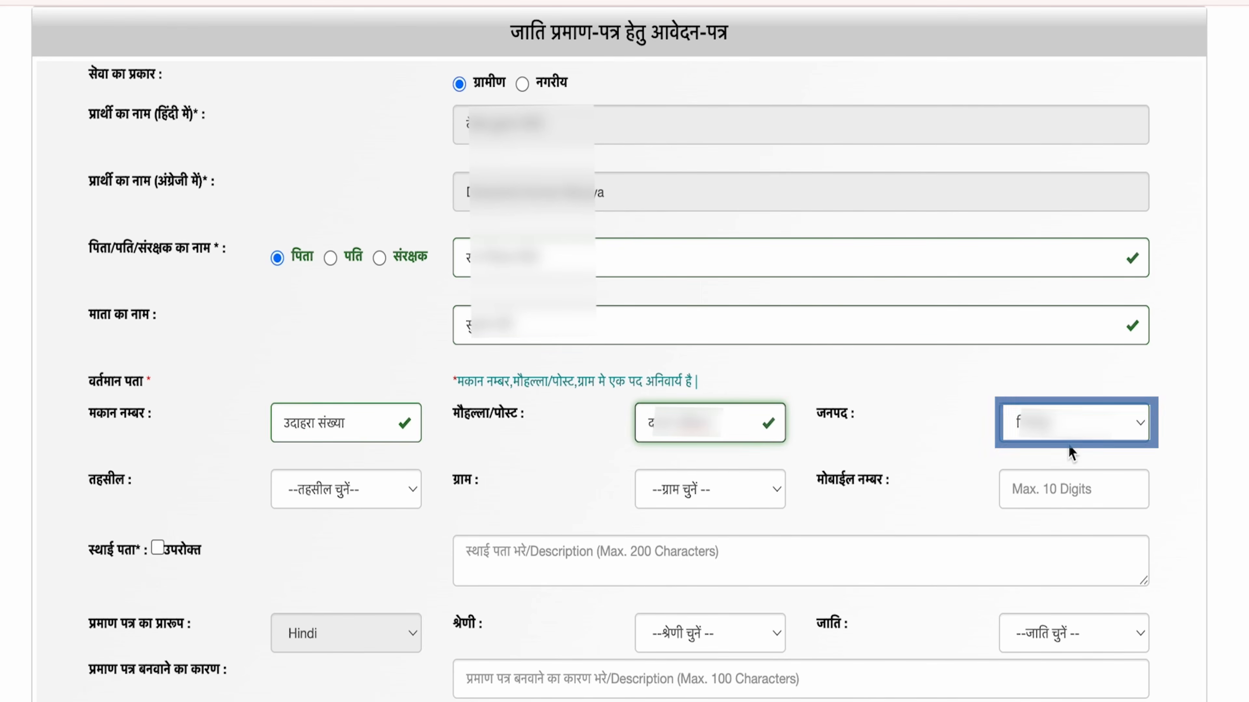
# Step: Select the जनपद and ग्राम, add the mobile number, and make the permanent address the same
pyautogui.click(1034, 438)
pyautogui.click(1035, 438)
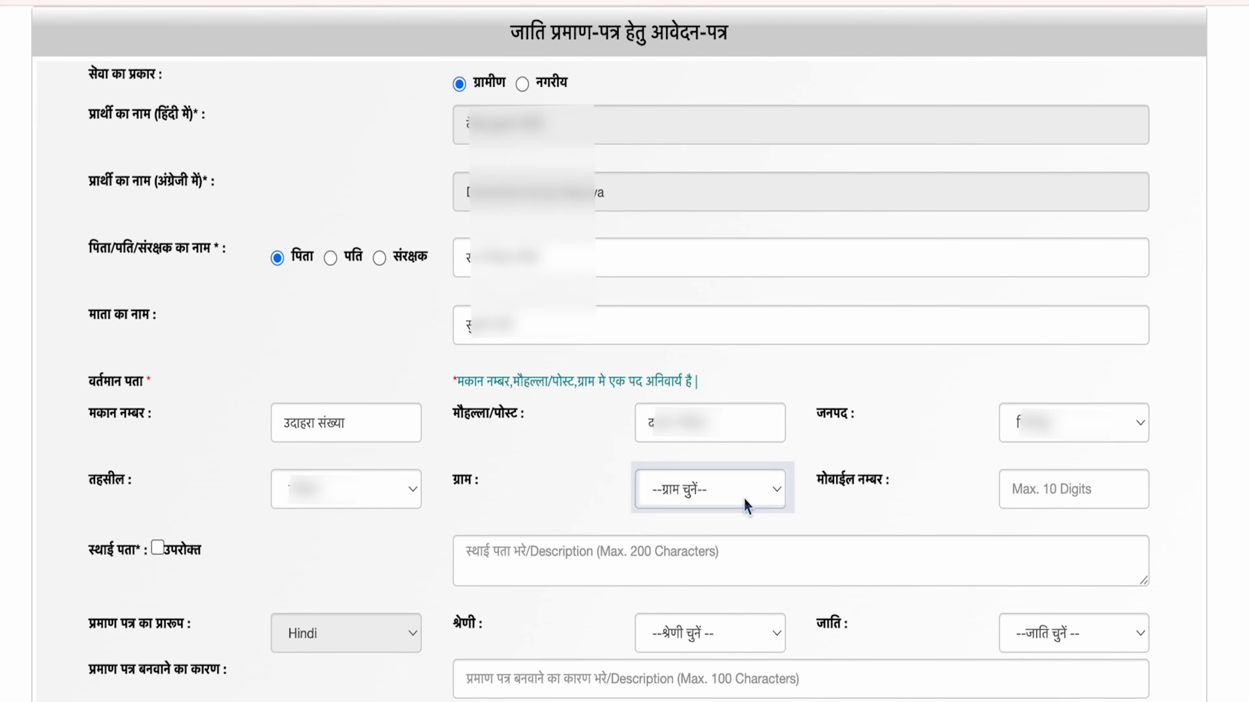
pyautogui.click(747, 497)
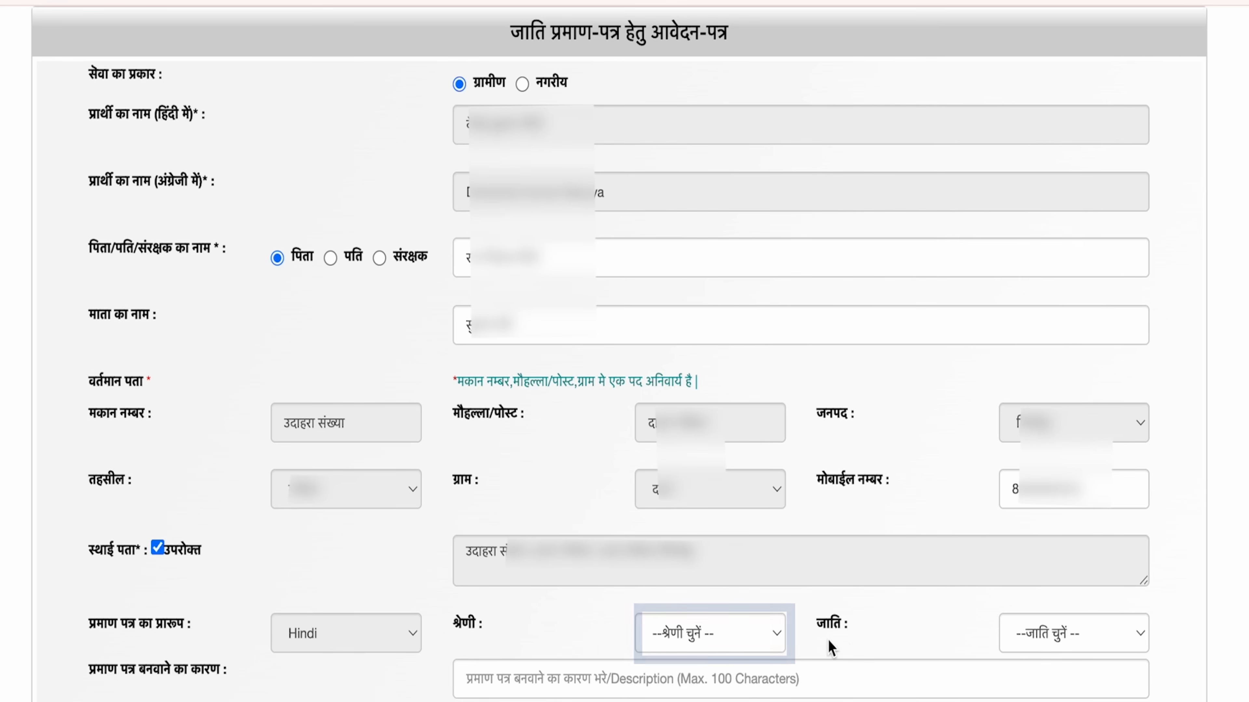
pyautogui.click(738, 636)
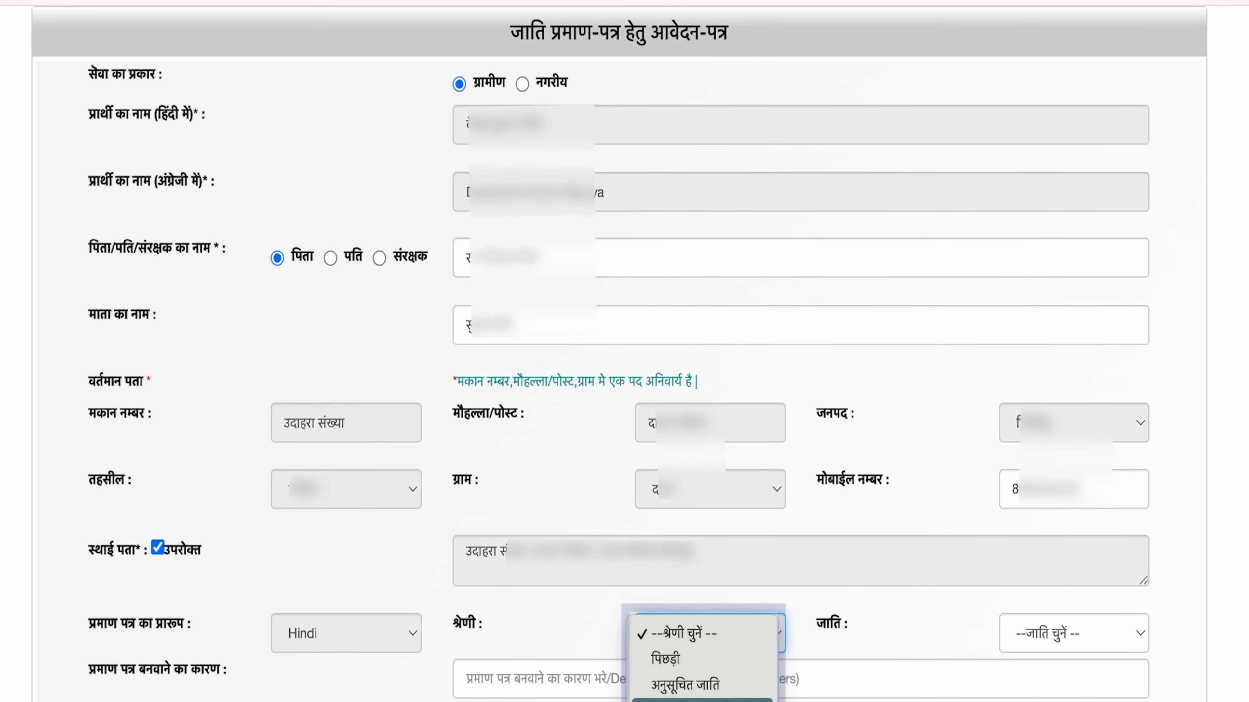
# Step: Set श्रेणी to पिछड़ी and pick the applicant's caste from the जाति list
pyautogui.click(664, 658)
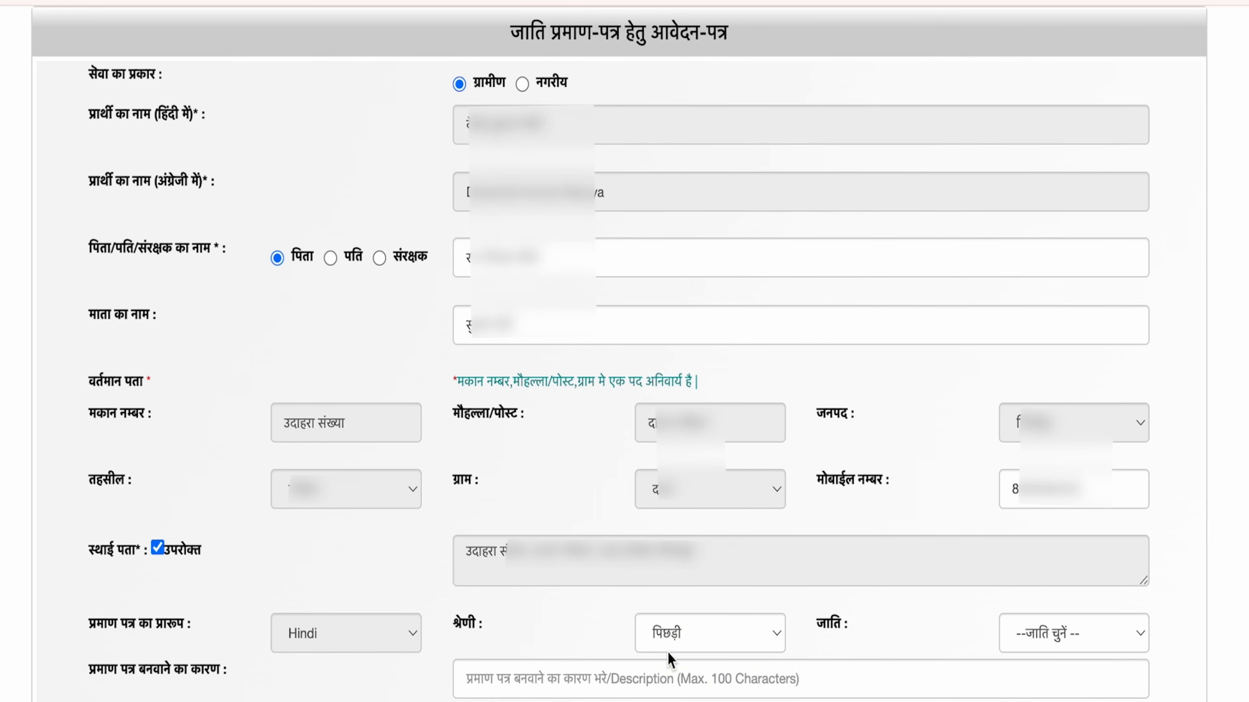
pyautogui.click(1068, 634)
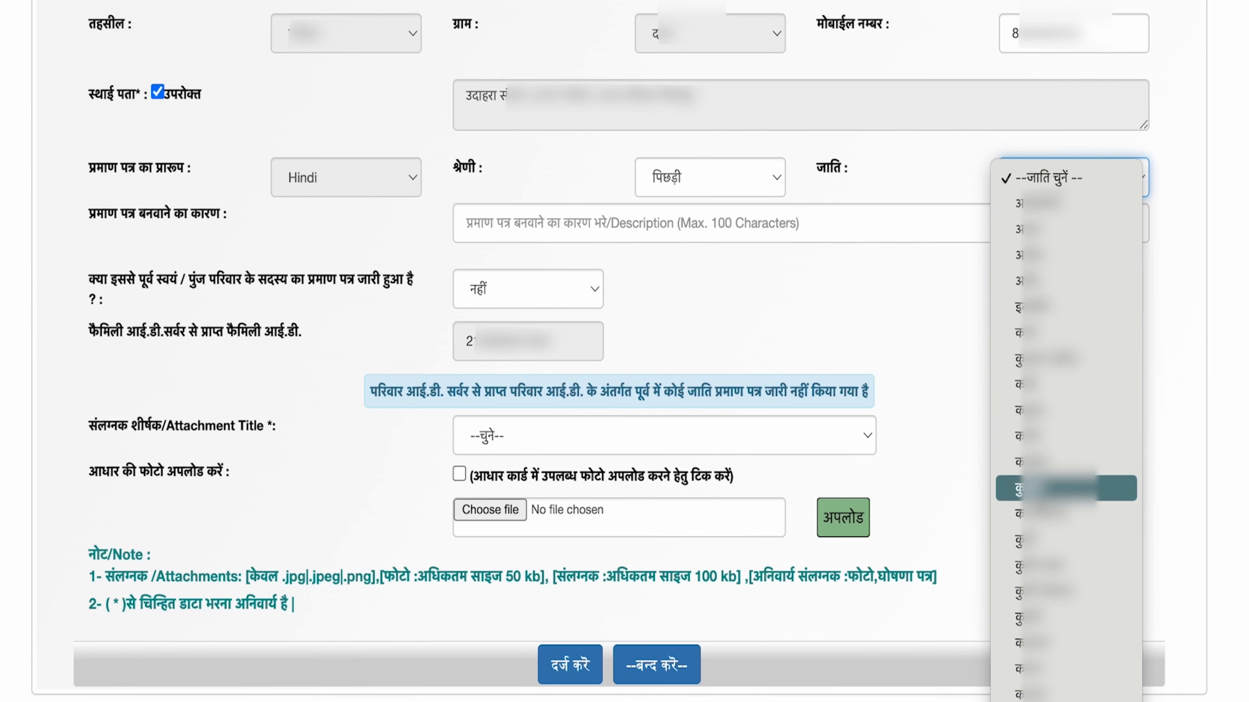
pyautogui.scroll(-10, 1067, 488)
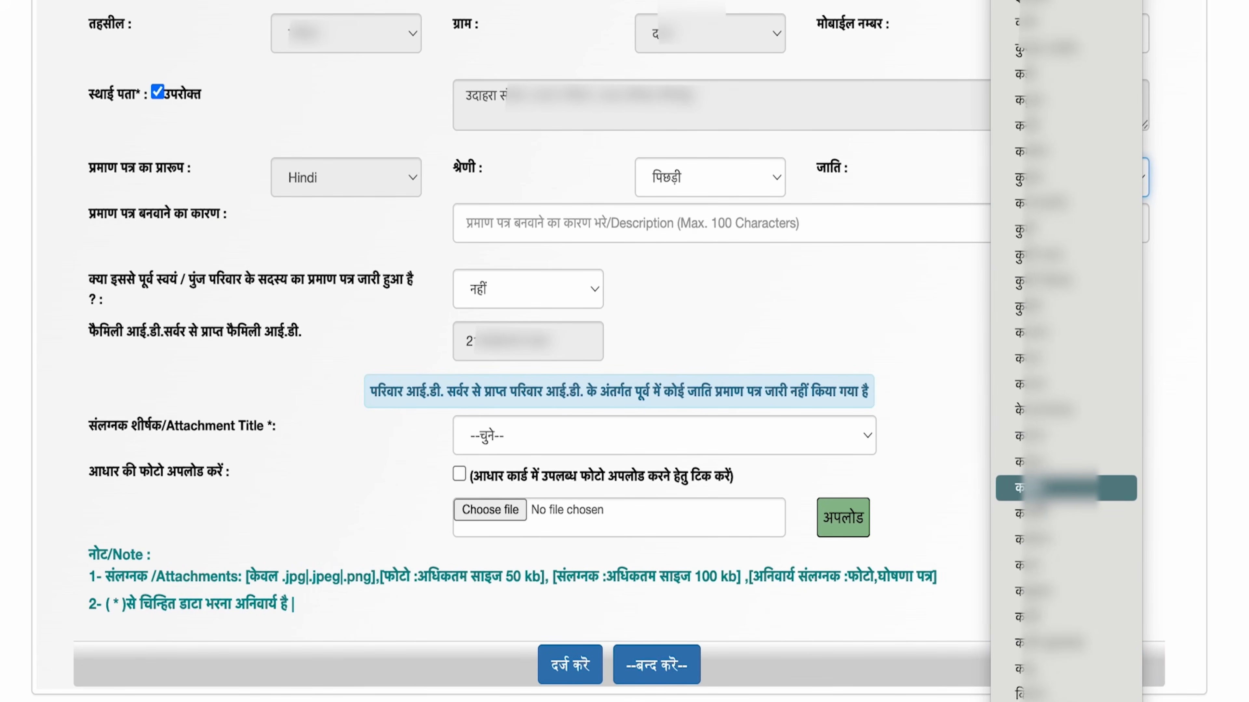
pyautogui.scroll(-8, 1067, 488)
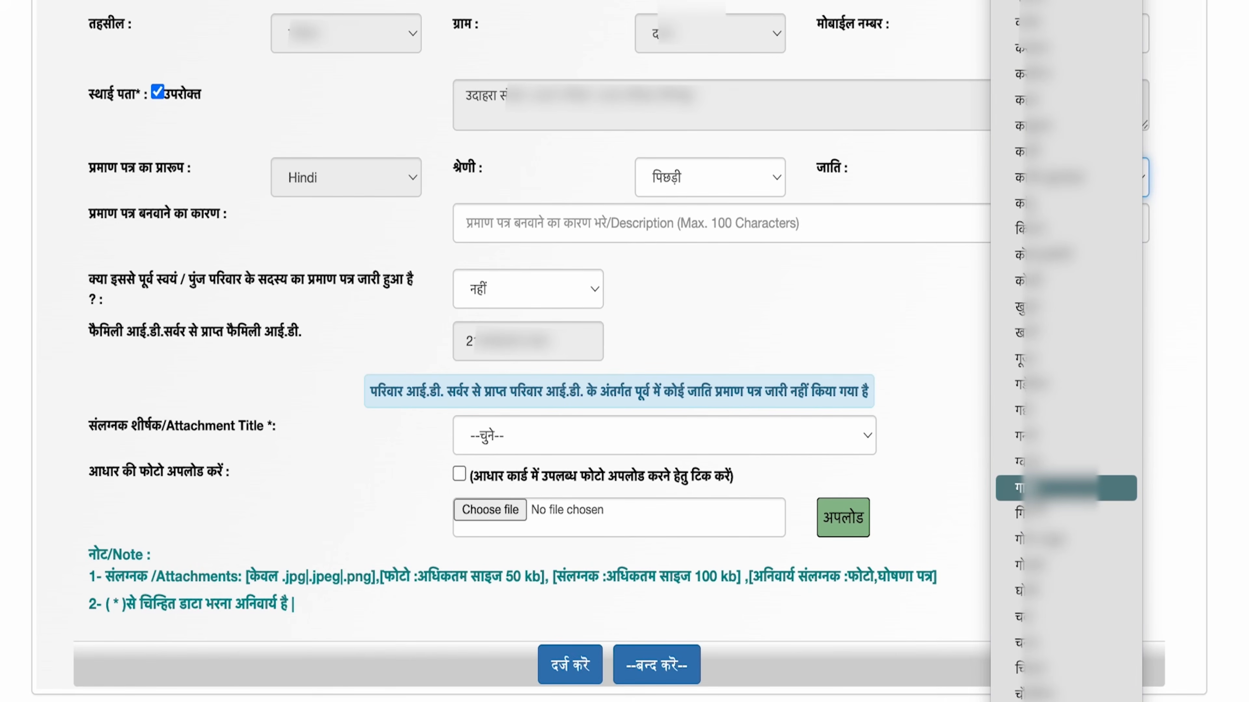
pyautogui.scroll(-8, 1067, 488)
pyautogui.scroll(-15, 1067, 488)
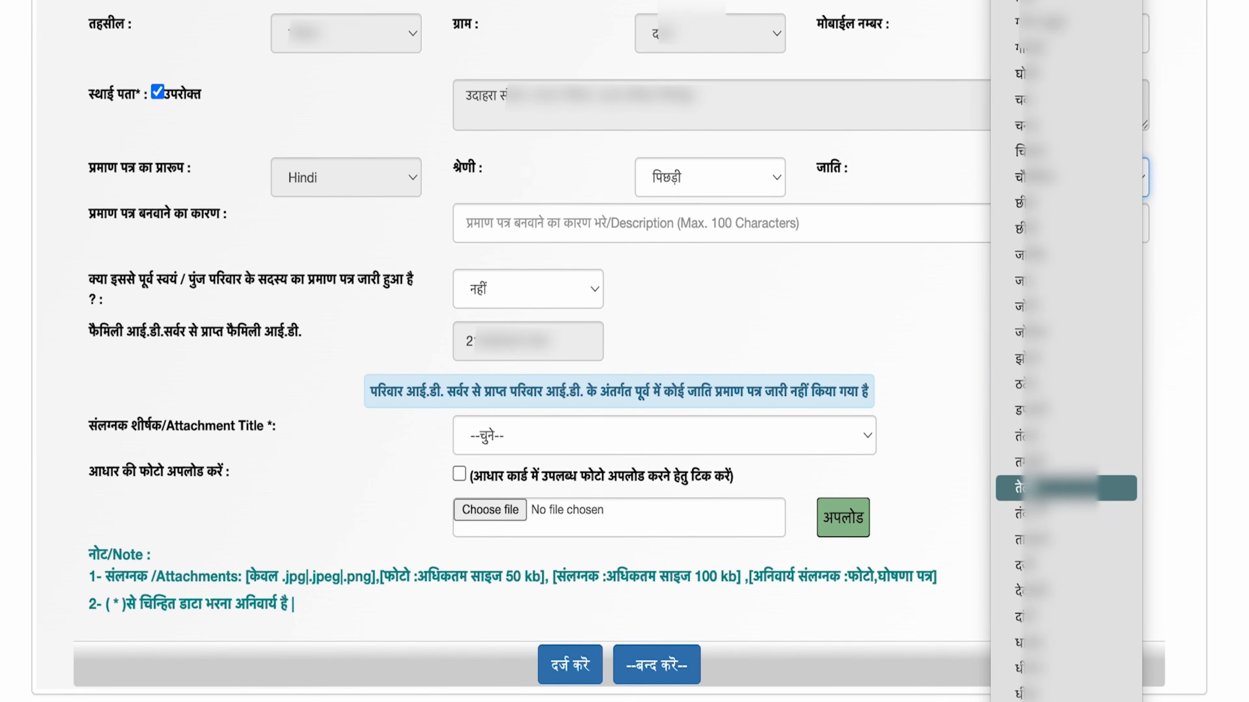
pyautogui.scroll(-8, 1067, 488)
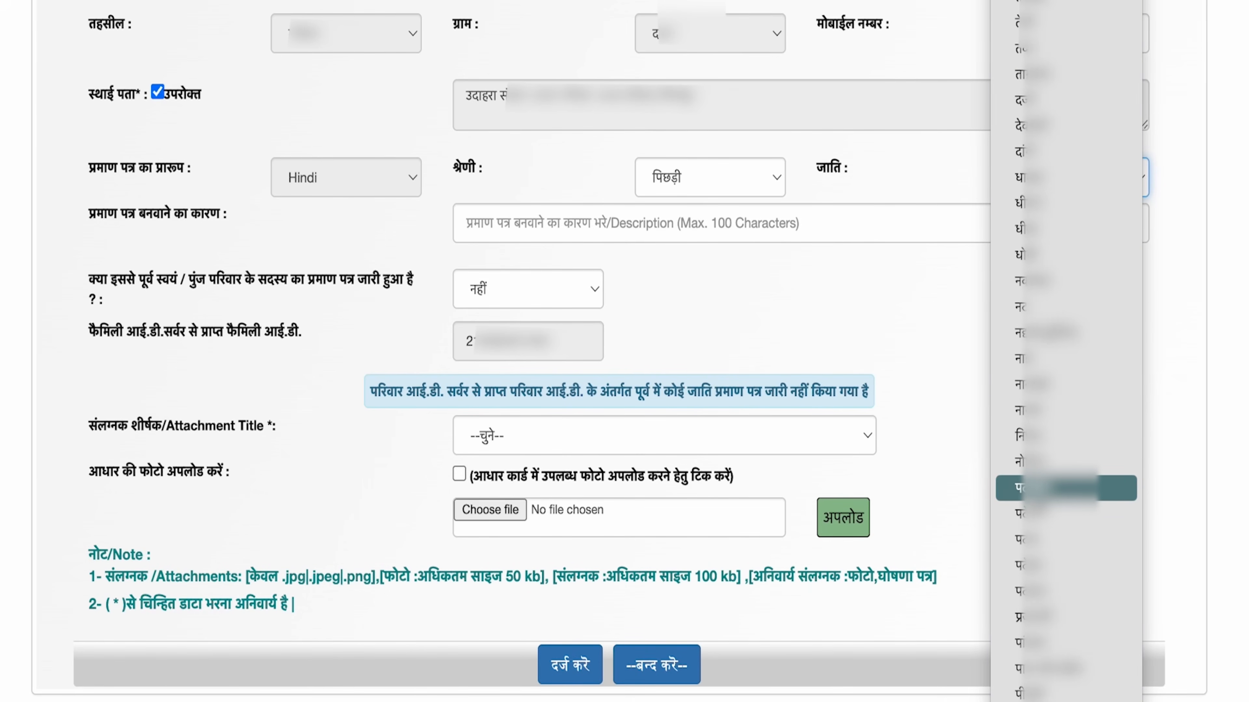
pyautogui.scroll(-15, 1067, 488)
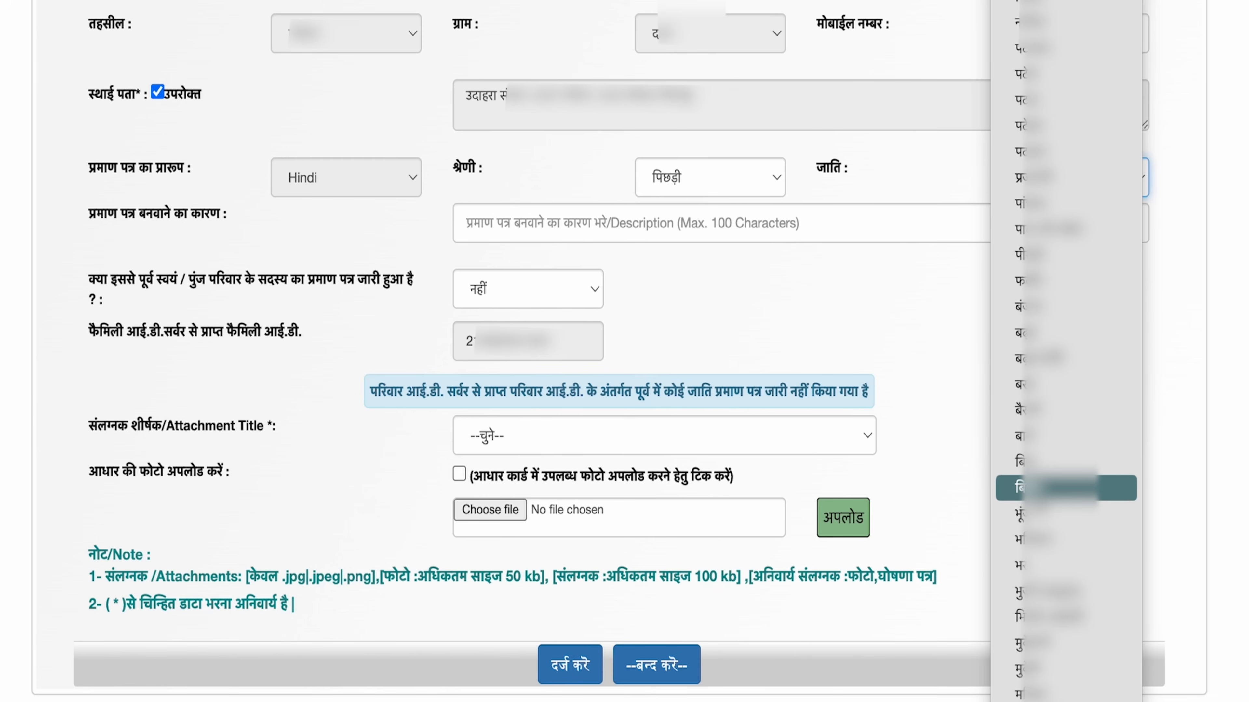
pyautogui.scroll(-15, 1067, 488)
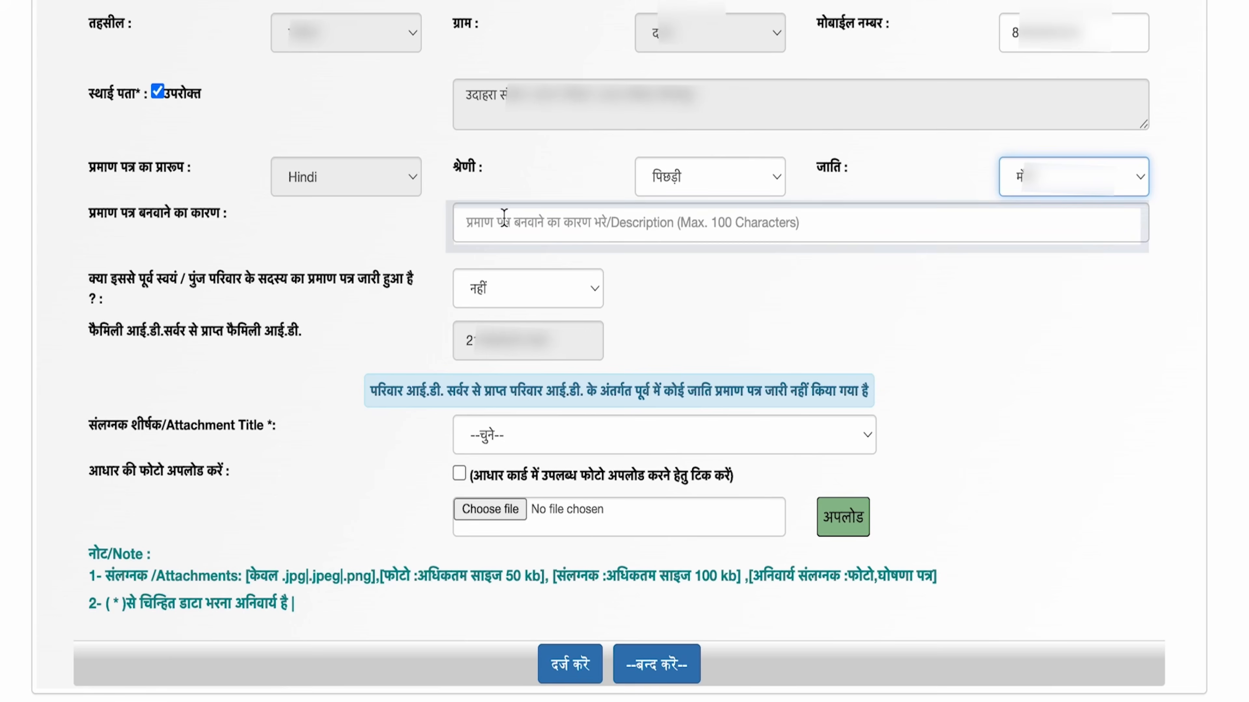
pyautogui.click(516, 229)
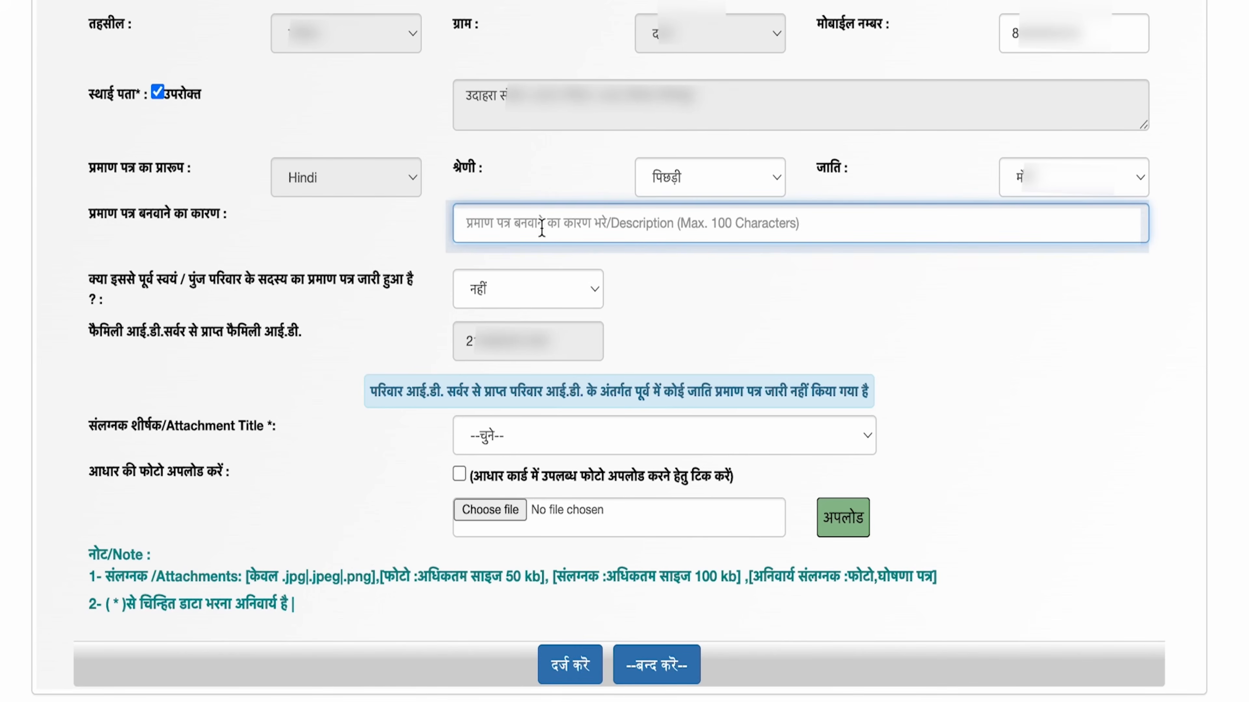
# Step: Enter 'अवश्यक कार्य हेतु' as the reason and keep नहीं for a previously issued certificate
pyautogui.write('अवश्यक कार्य हेतु')
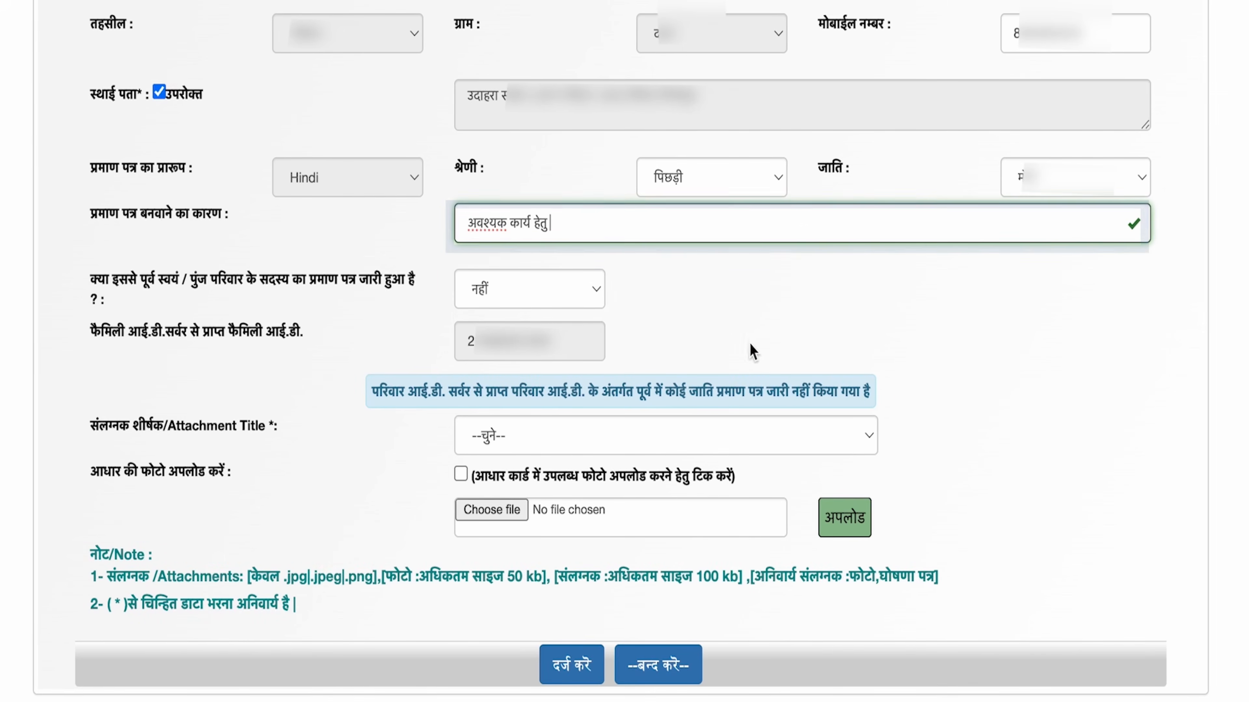
pyautogui.click(576, 277)
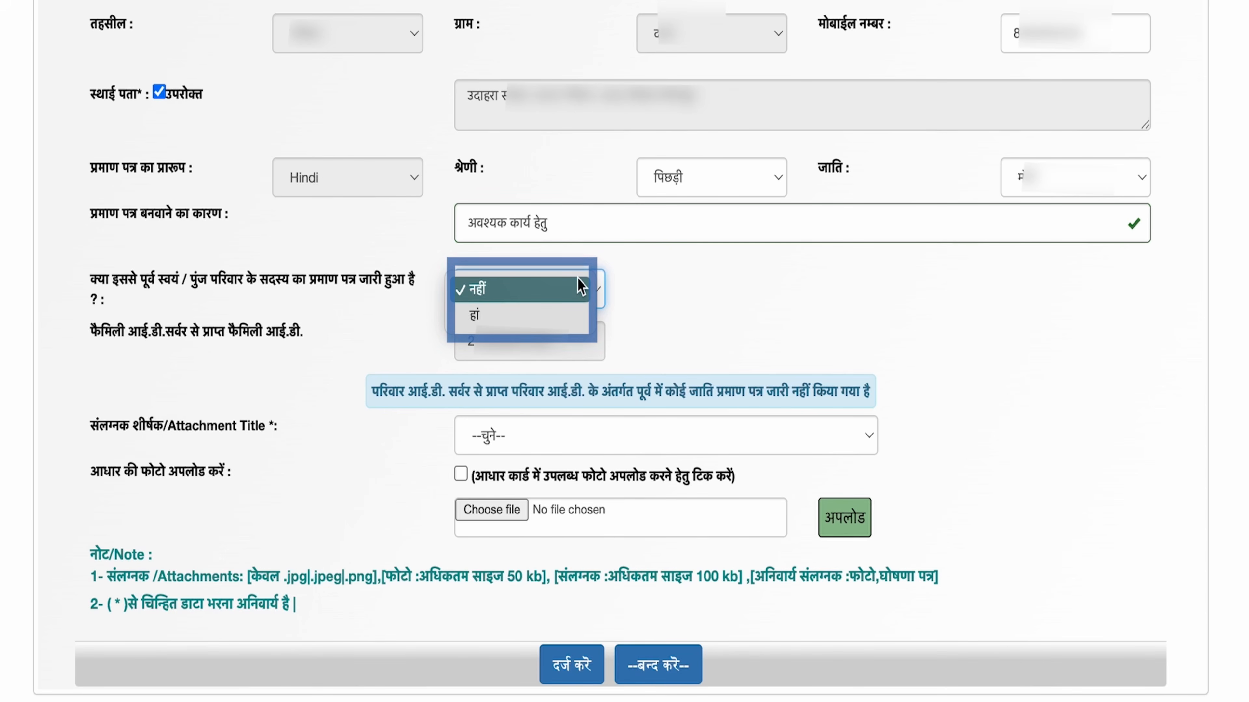
pyautogui.click(577, 278)
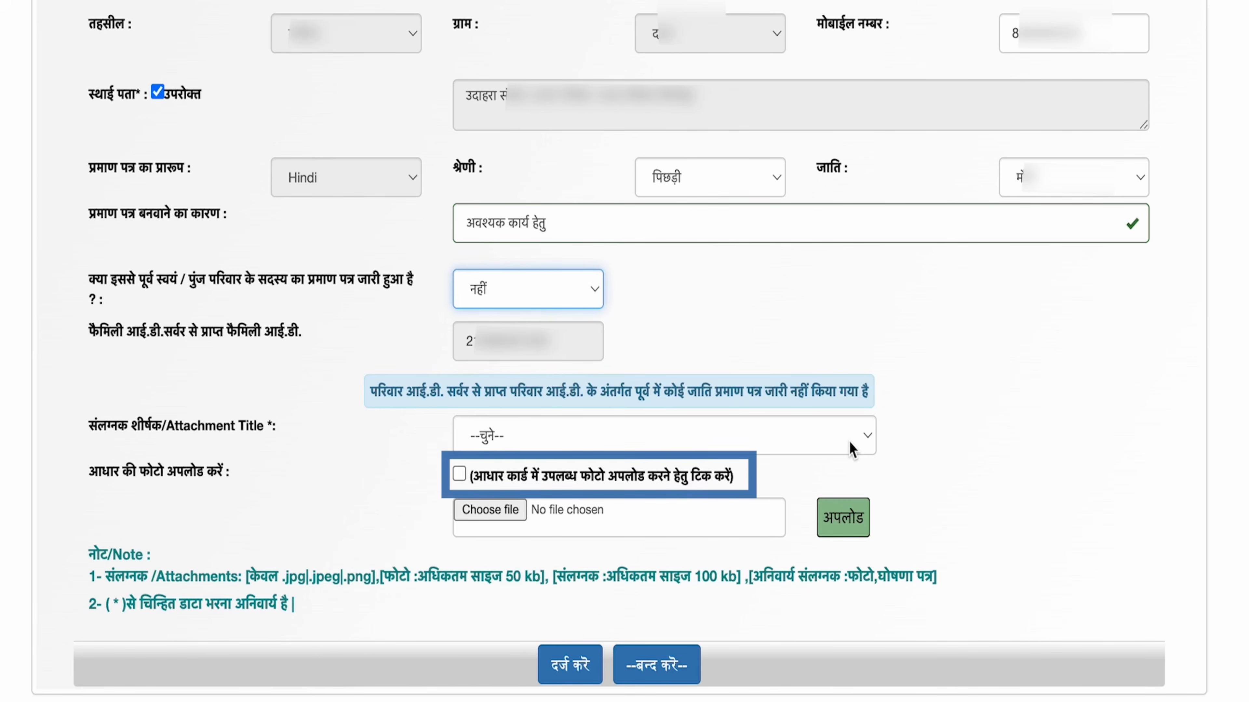
# Step: Upload the applicant's JPG photo as the फोटो attachment
pyautogui.click(853, 448)
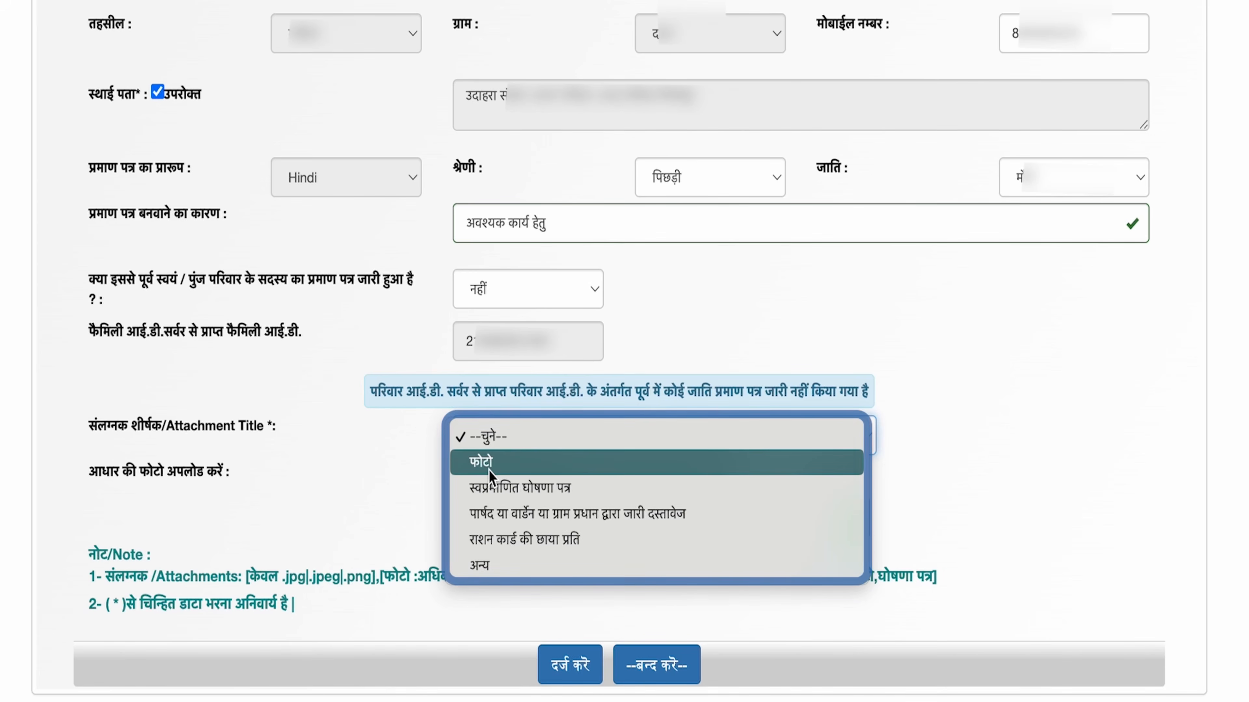
pyautogui.click(474, 465)
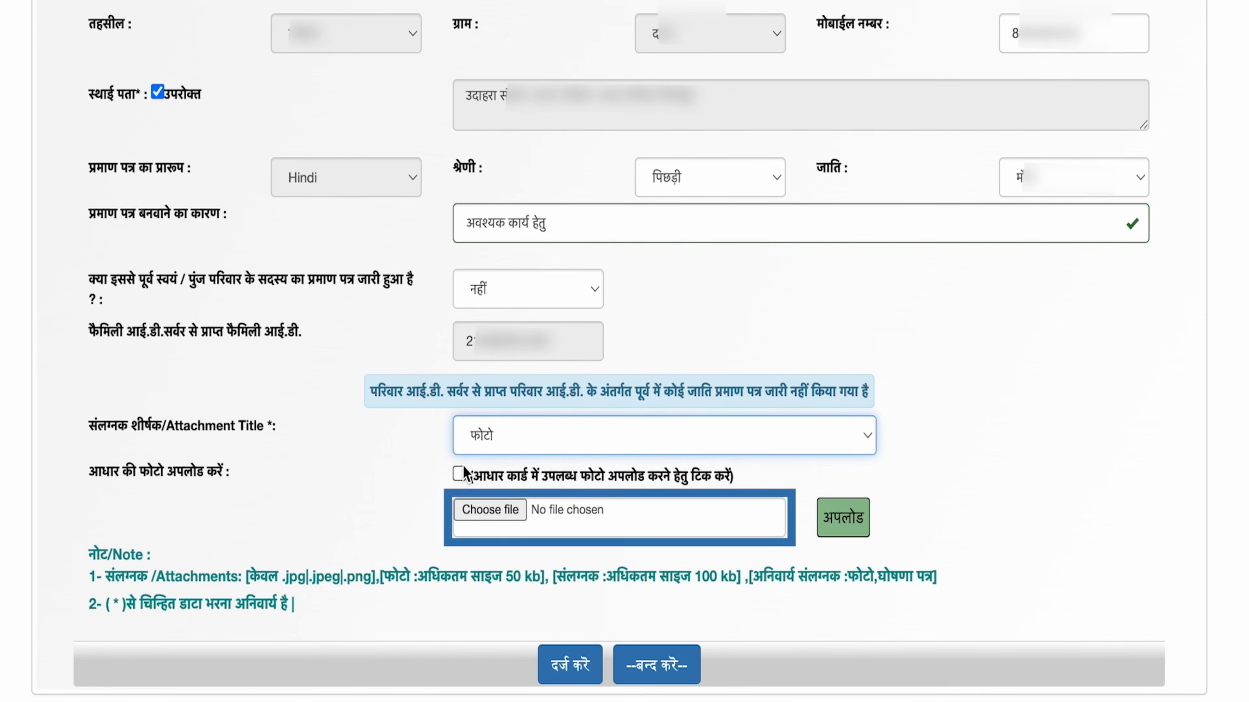
pyautogui.click(500, 514)
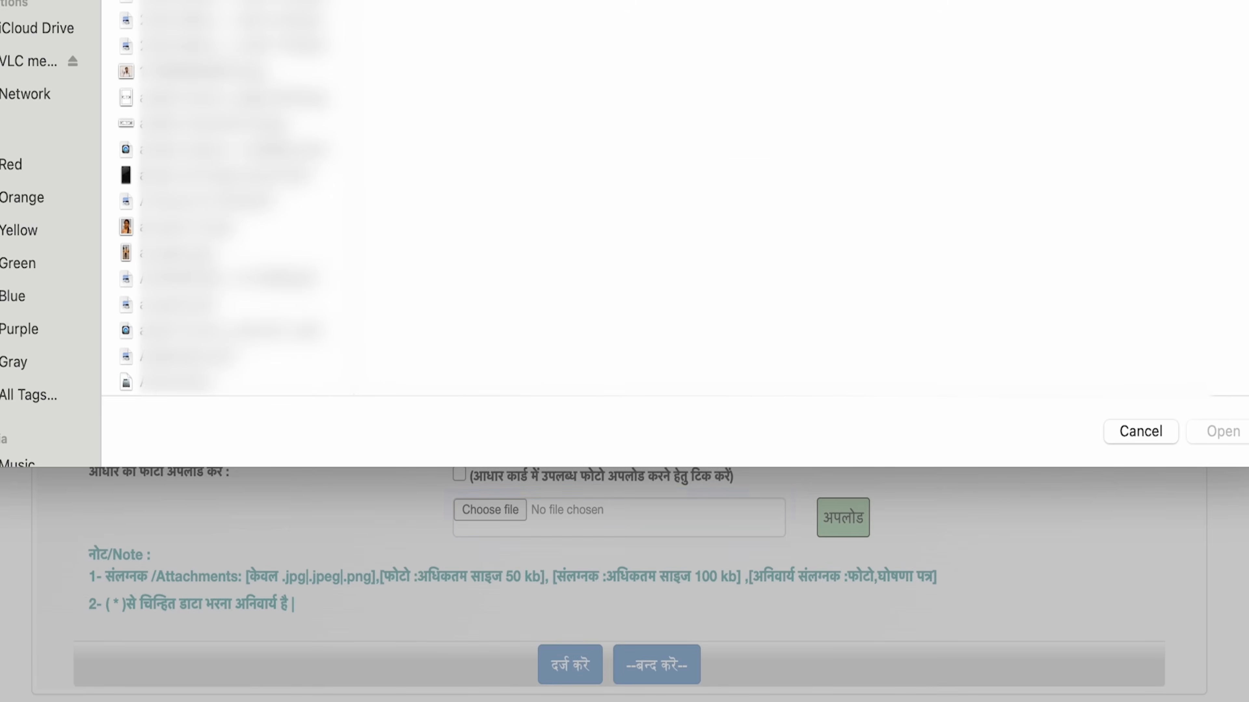
pyautogui.scroll(-15, 236, 221)
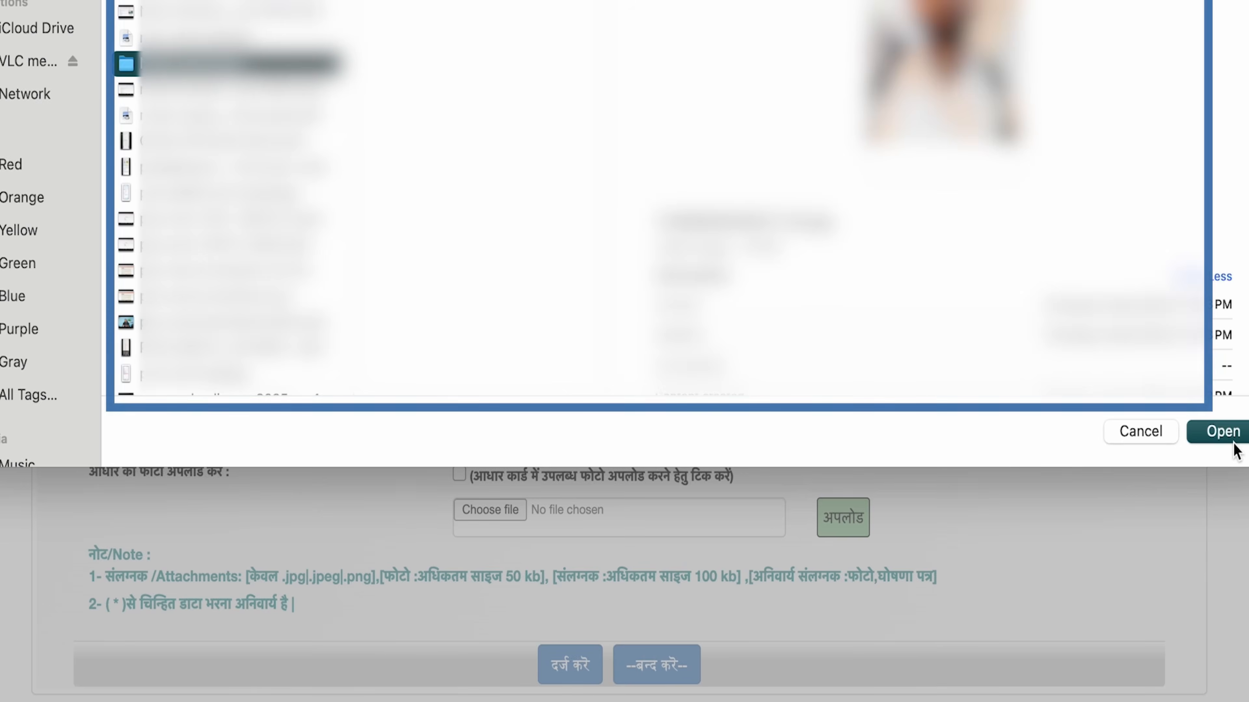
pyautogui.click(1231, 440)
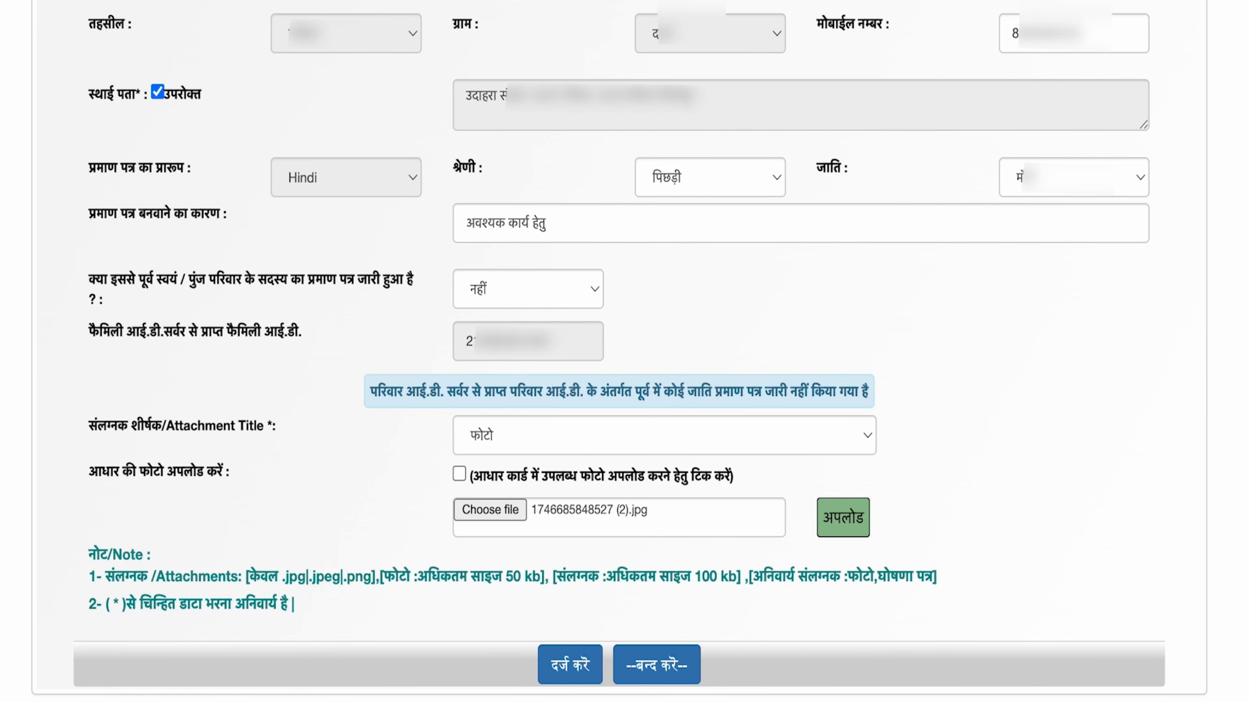
pyautogui.click(822, 524)
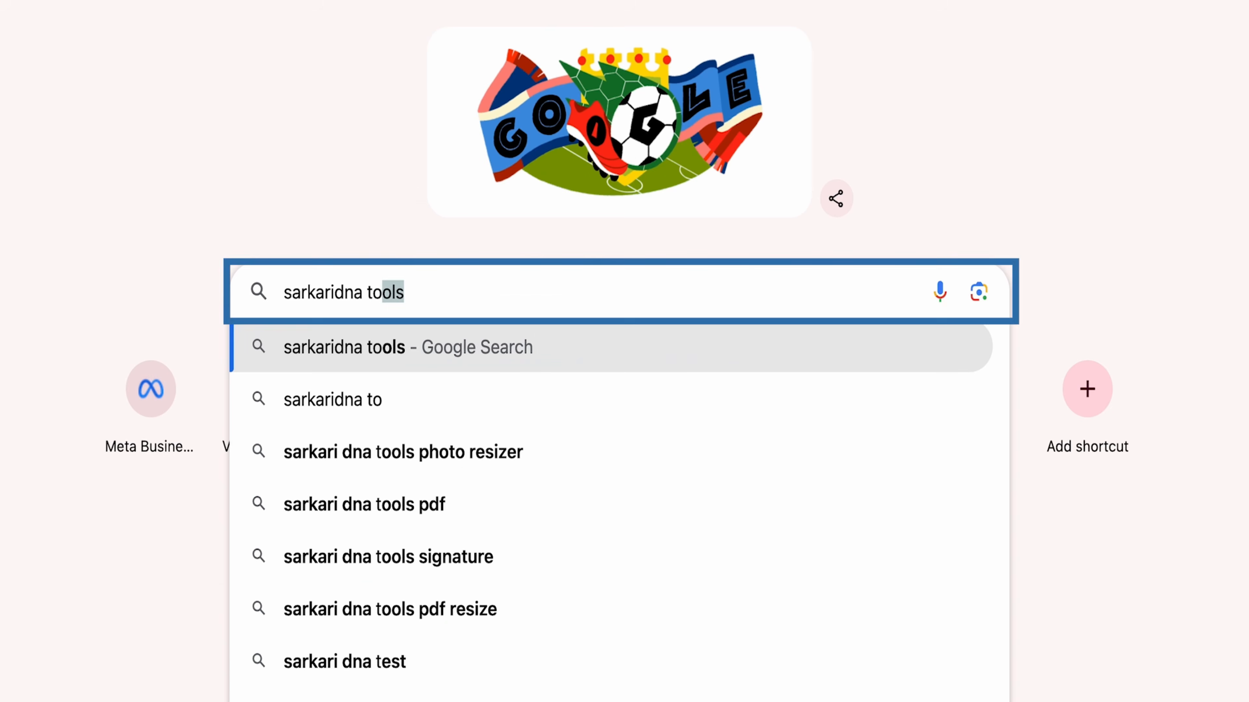
# Step: Search Google for 'sarkaridna tools' and scroll the results
pyautogui.write('ols')
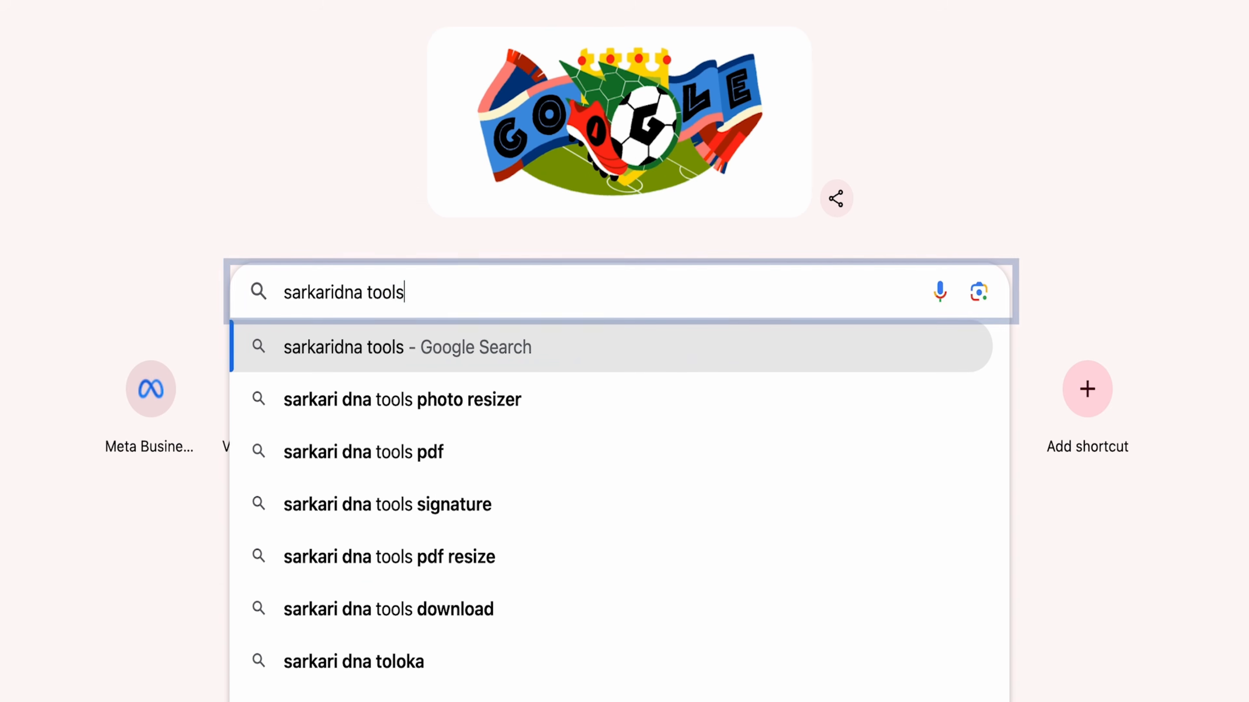
pyautogui.press('Return')
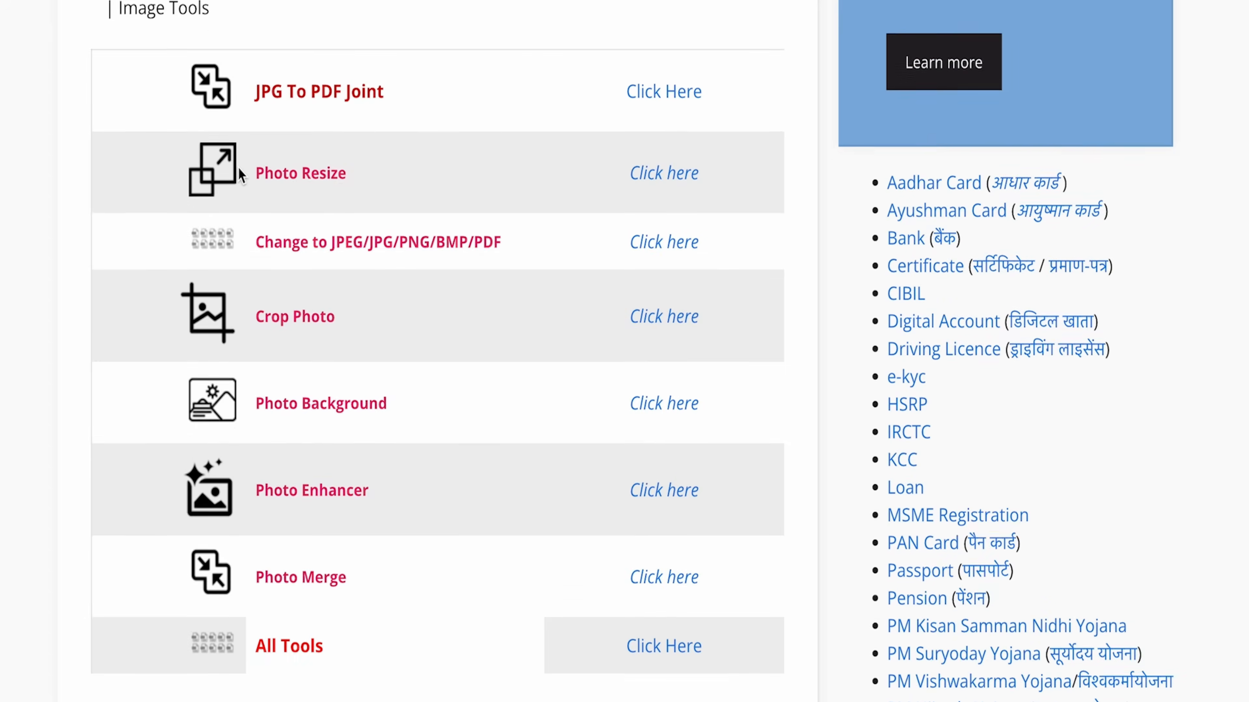
pyautogui.scroll(-1, 240, 175)
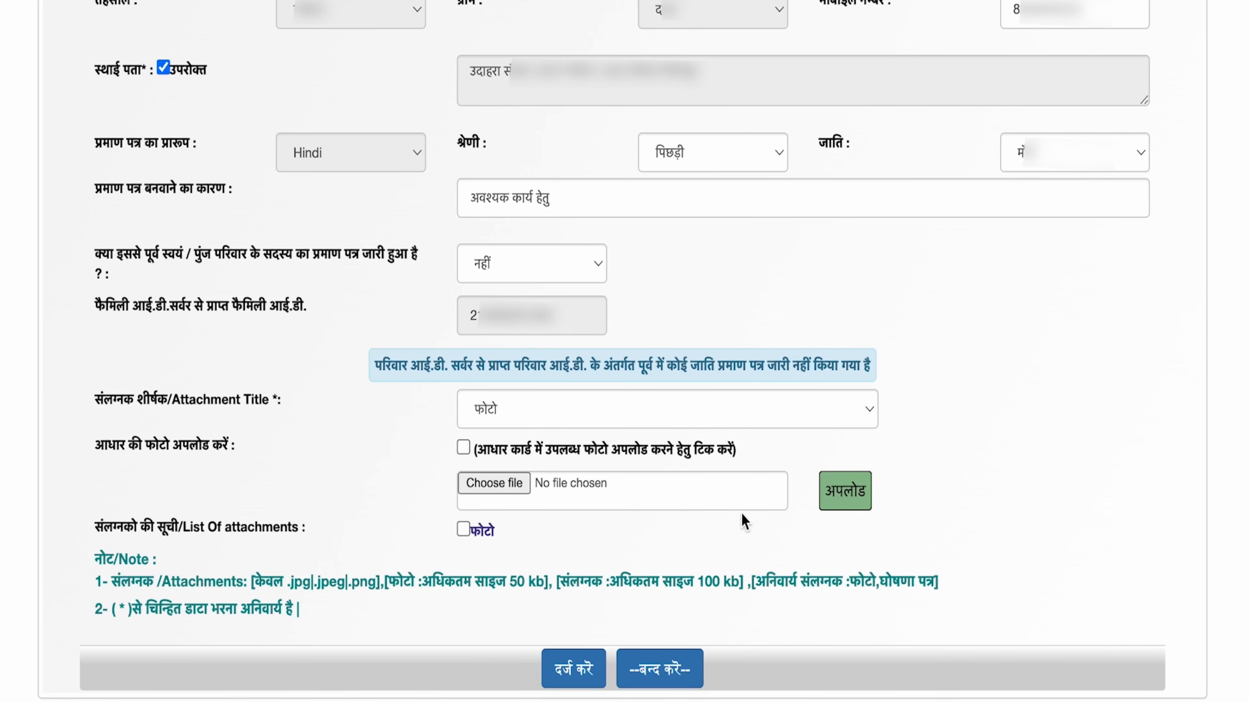
# Step: Download the स्वप्रमाणित घोषणा पत्र form and upload it as the declaration attachment
pyautogui.click(783, 419)
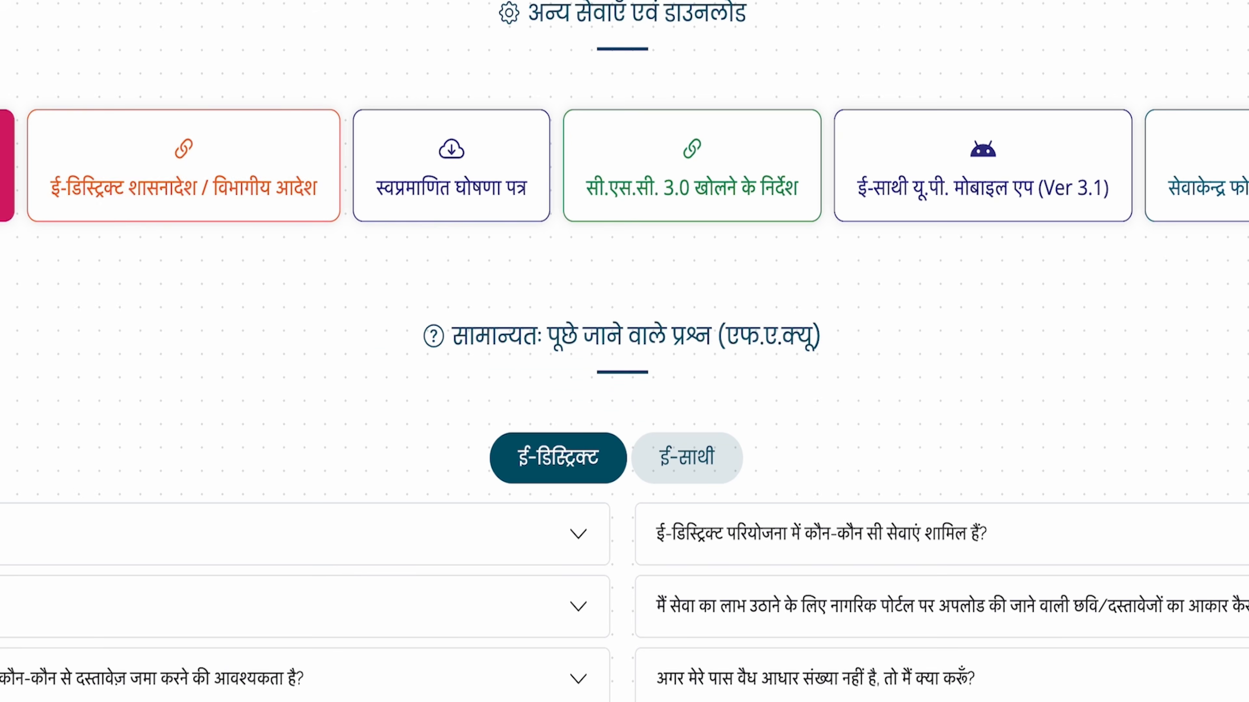
pyautogui.click(441, 201)
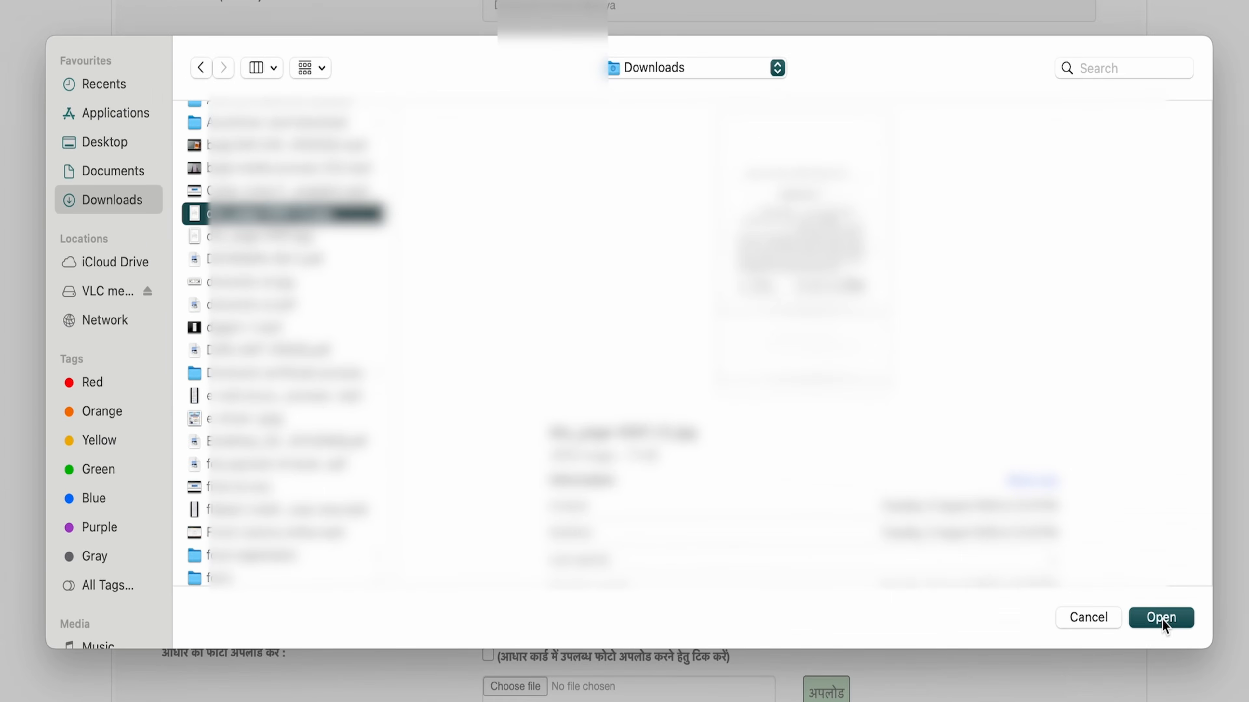
pyautogui.click(1162, 619)
pyautogui.click(849, 503)
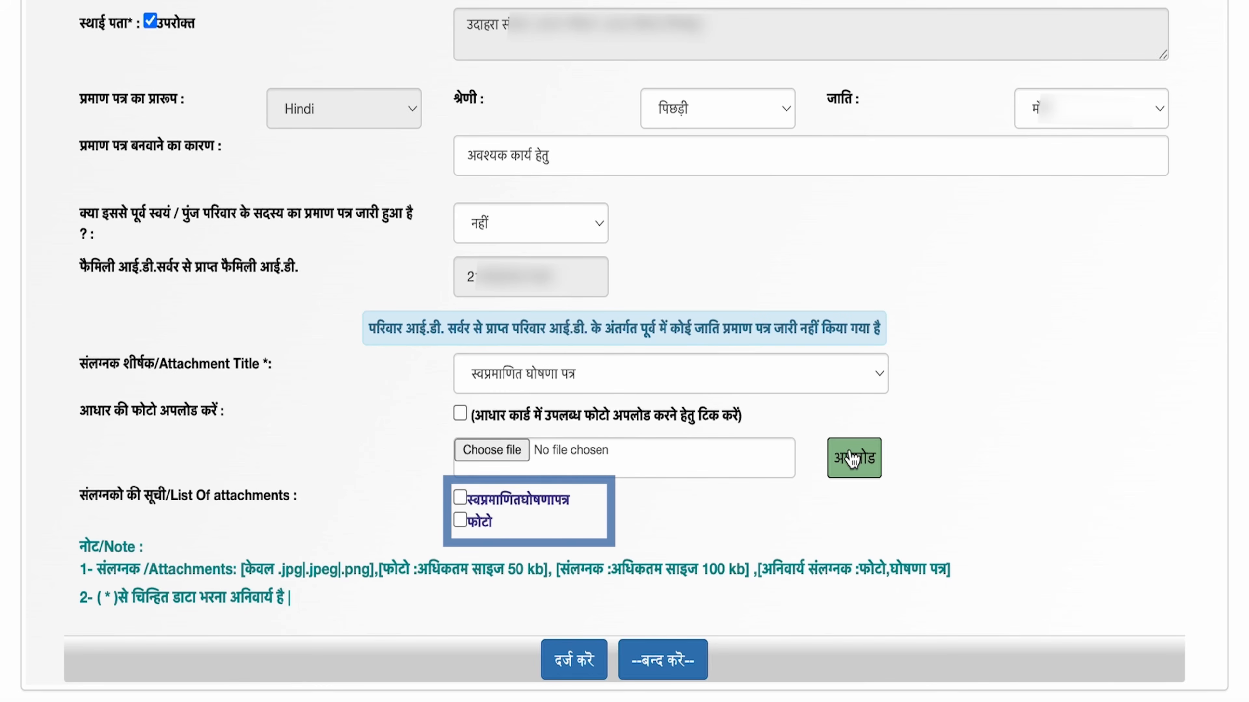
# Step: Upload the Aadhaar card image under type अन्य with the title 'aadhar card'
pyautogui.click(828, 372)
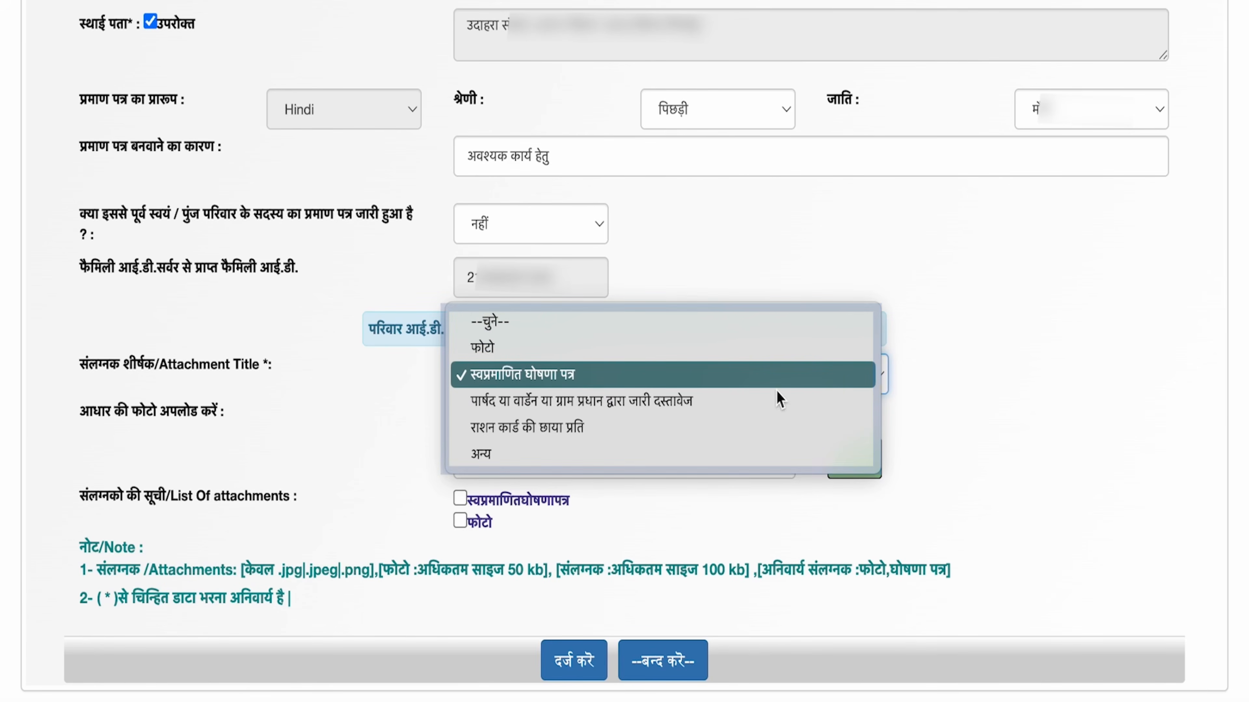
pyautogui.click(510, 455)
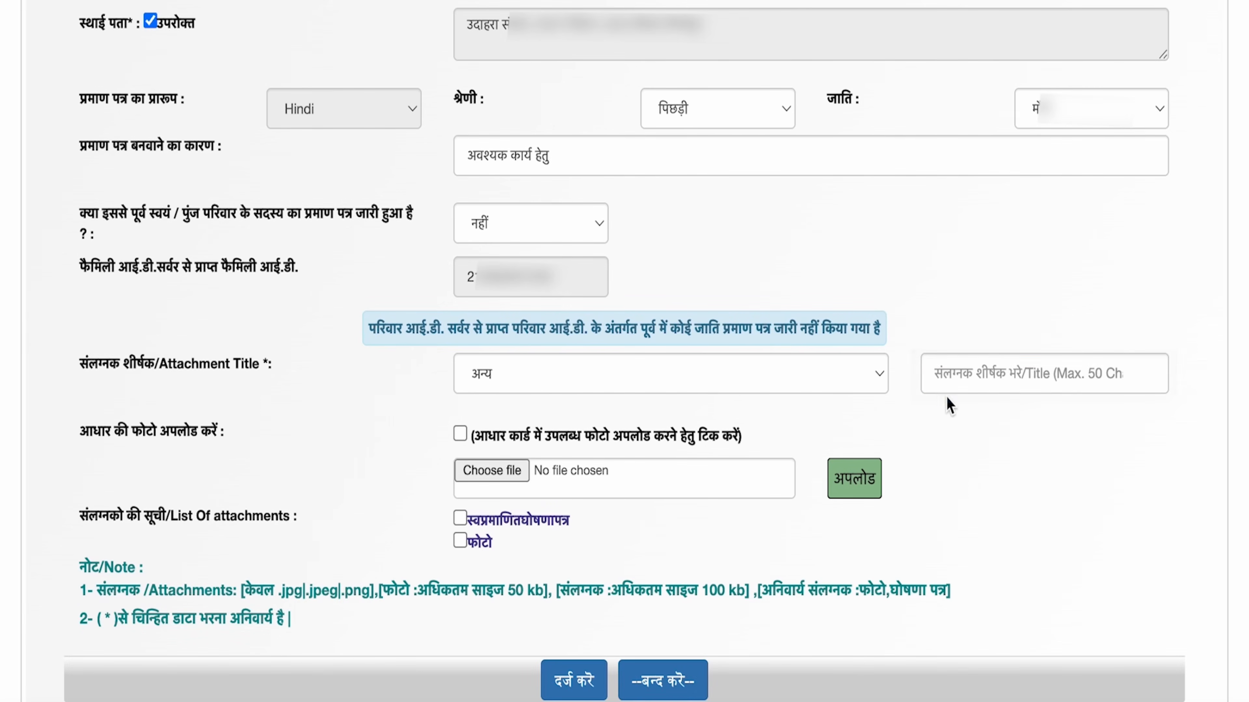
pyautogui.click(957, 374)
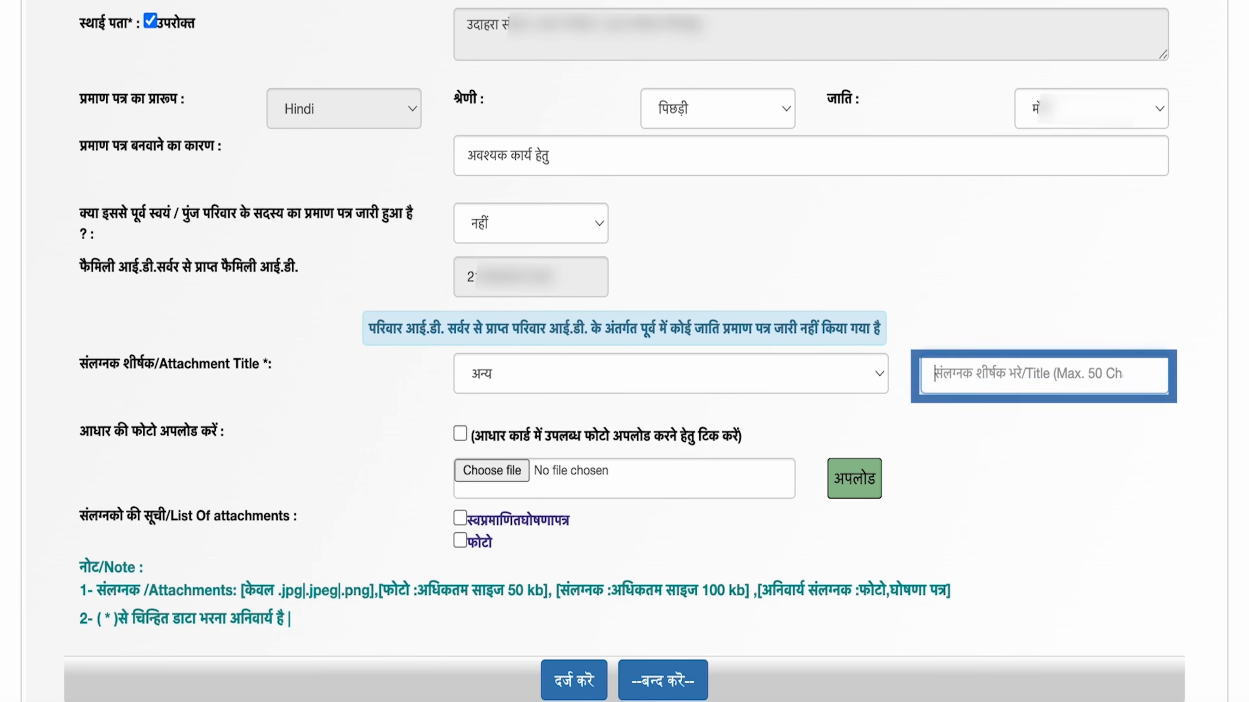
pyautogui.write('aadhar card')
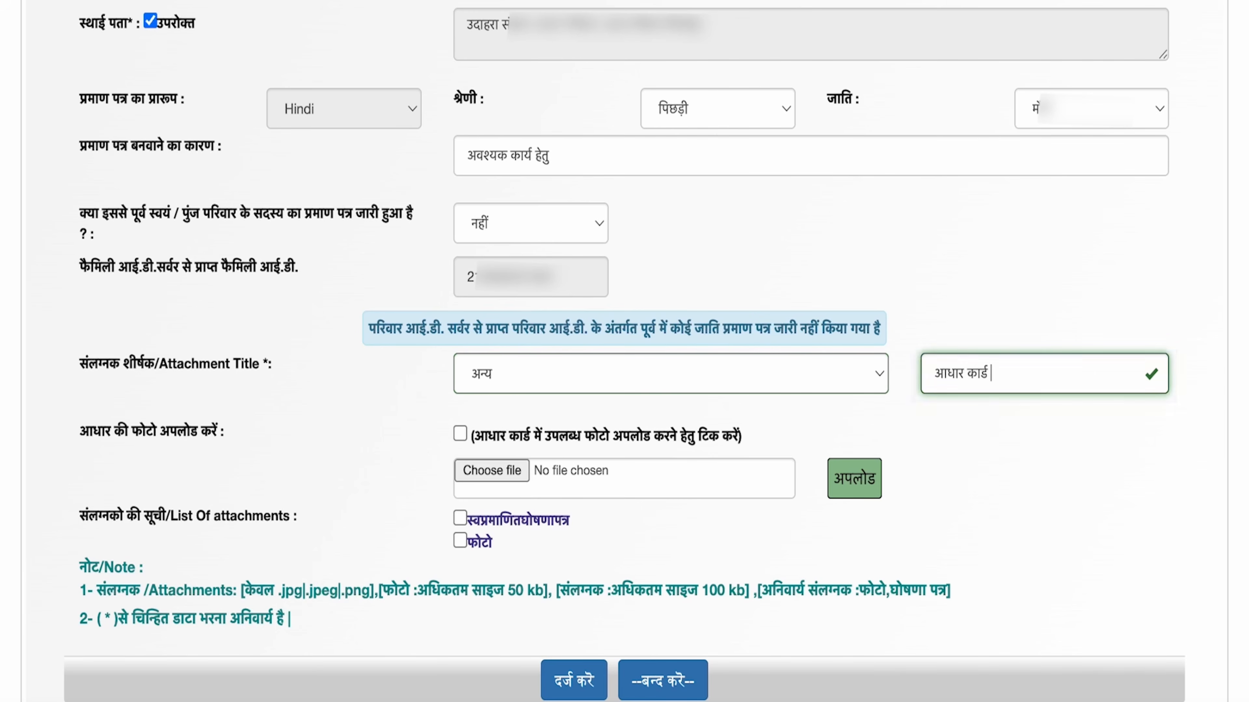
pyautogui.click(498, 476)
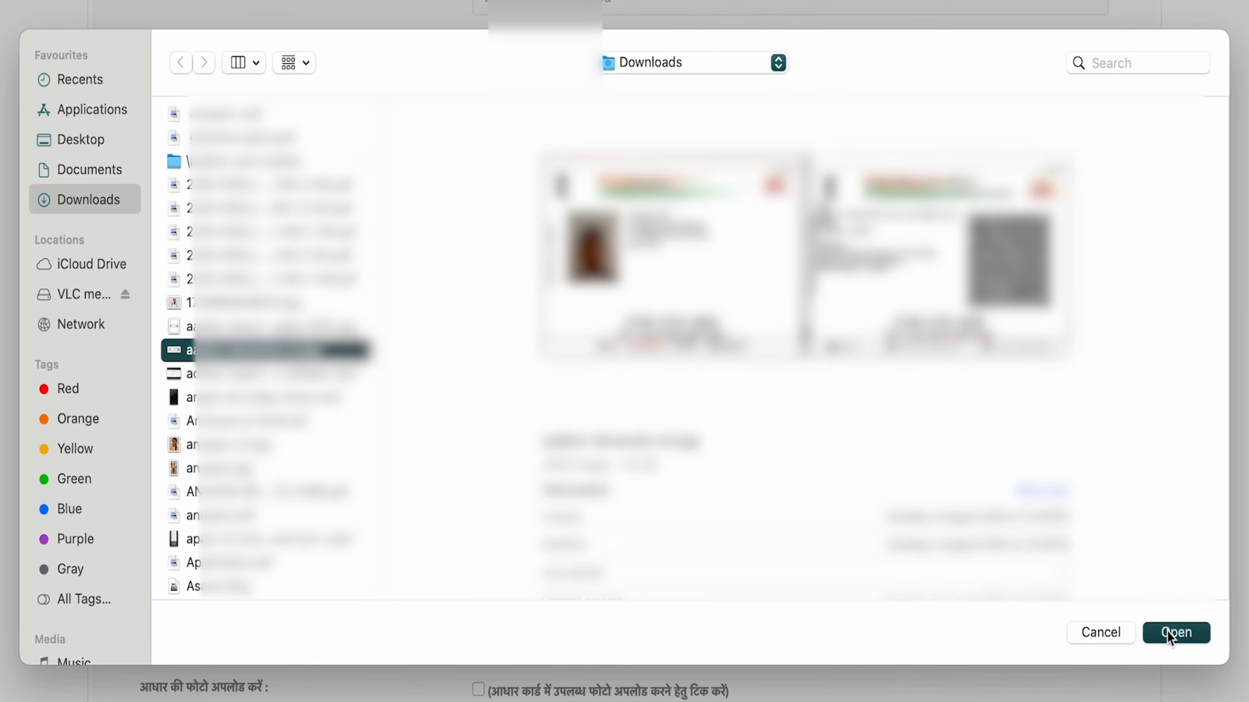
pyautogui.click(1175, 633)
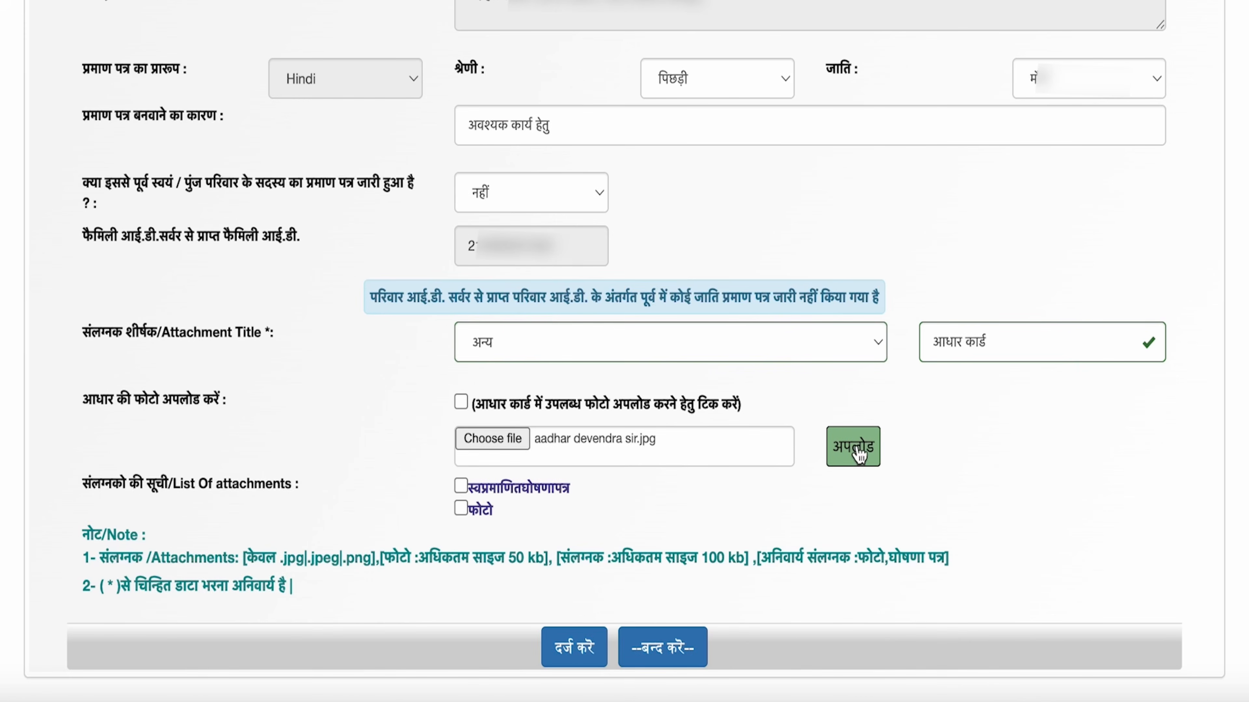
pyautogui.click(858, 450)
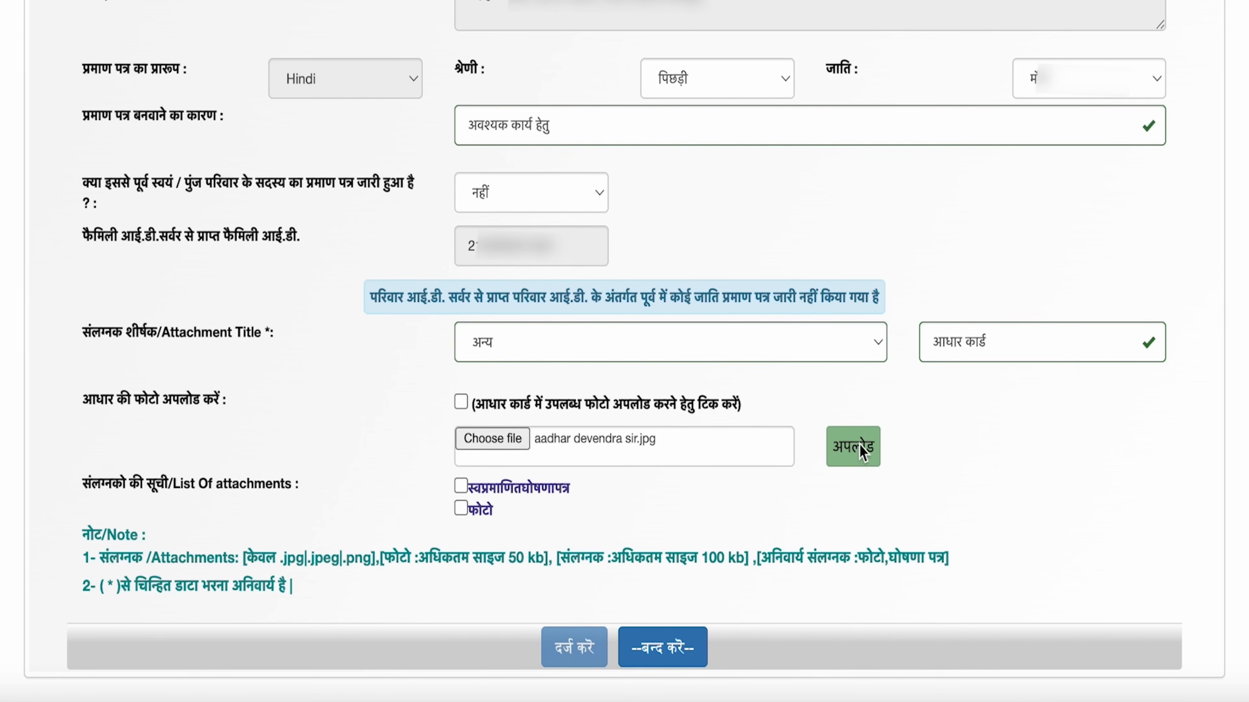
pyautogui.scroll(-1, 860, 450)
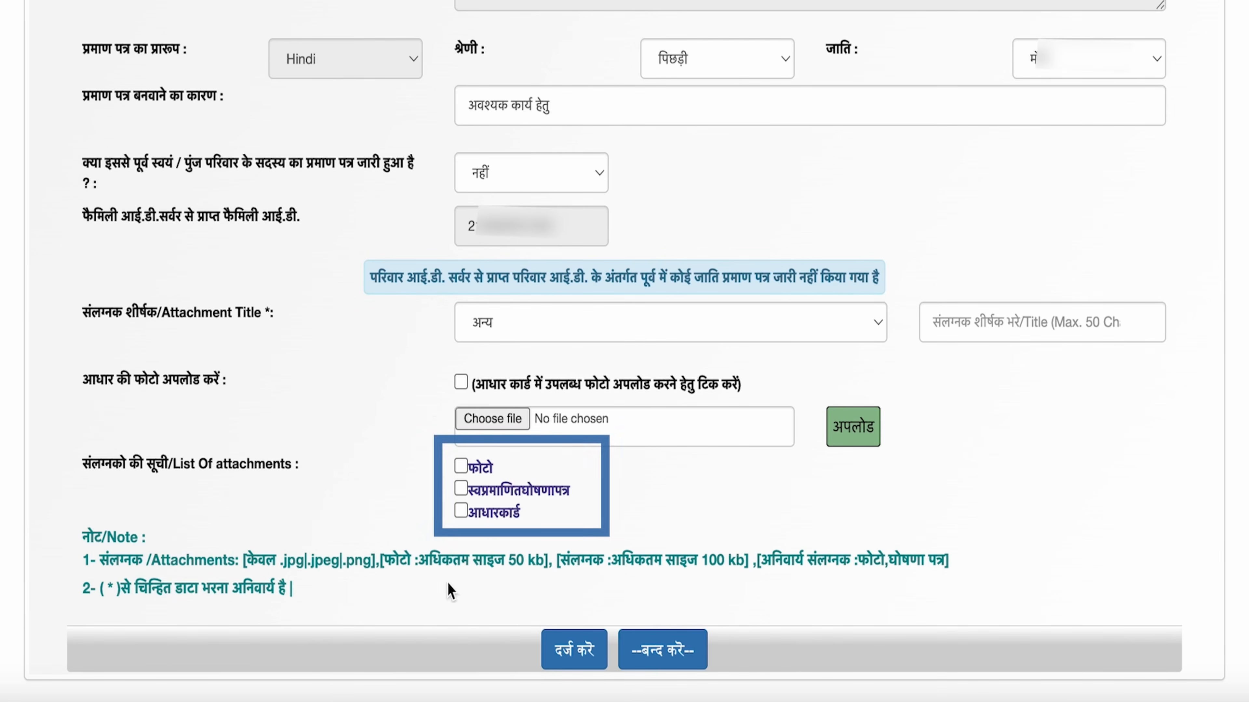
# Step: Submit the caste application with दर्ज करे and continue from the preview to fee payment
pyautogui.click(584, 648)
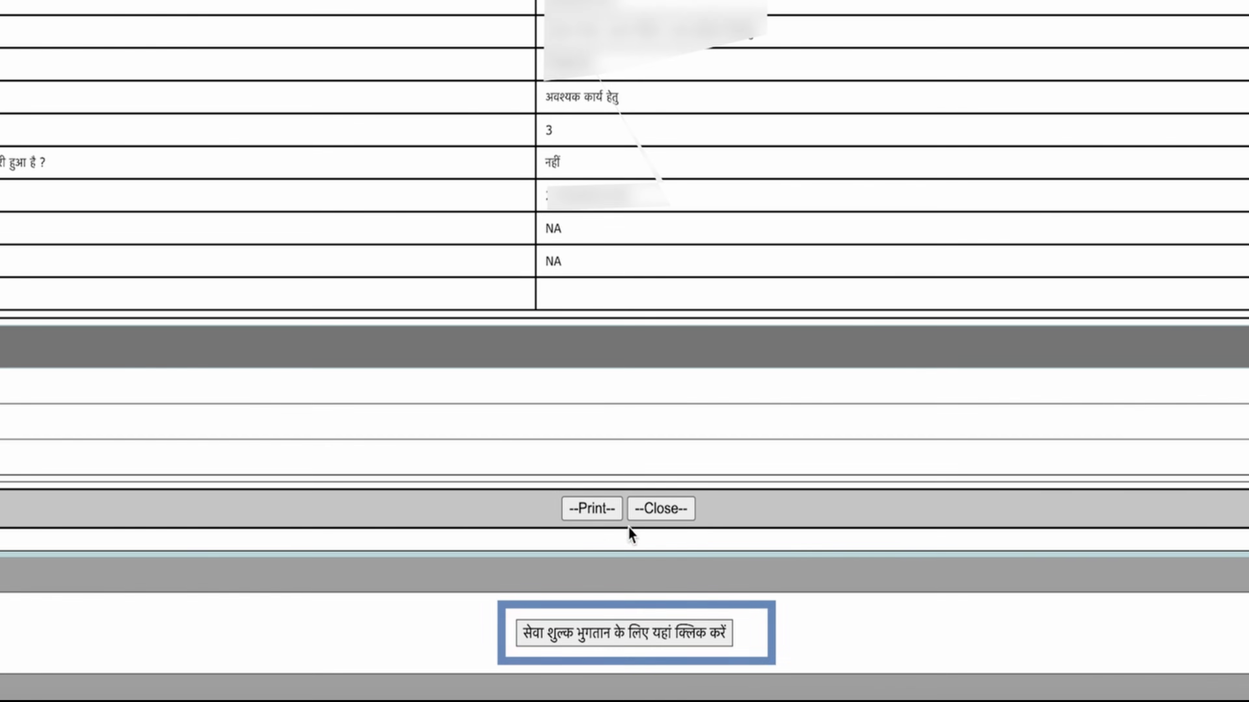
pyautogui.click(677, 634)
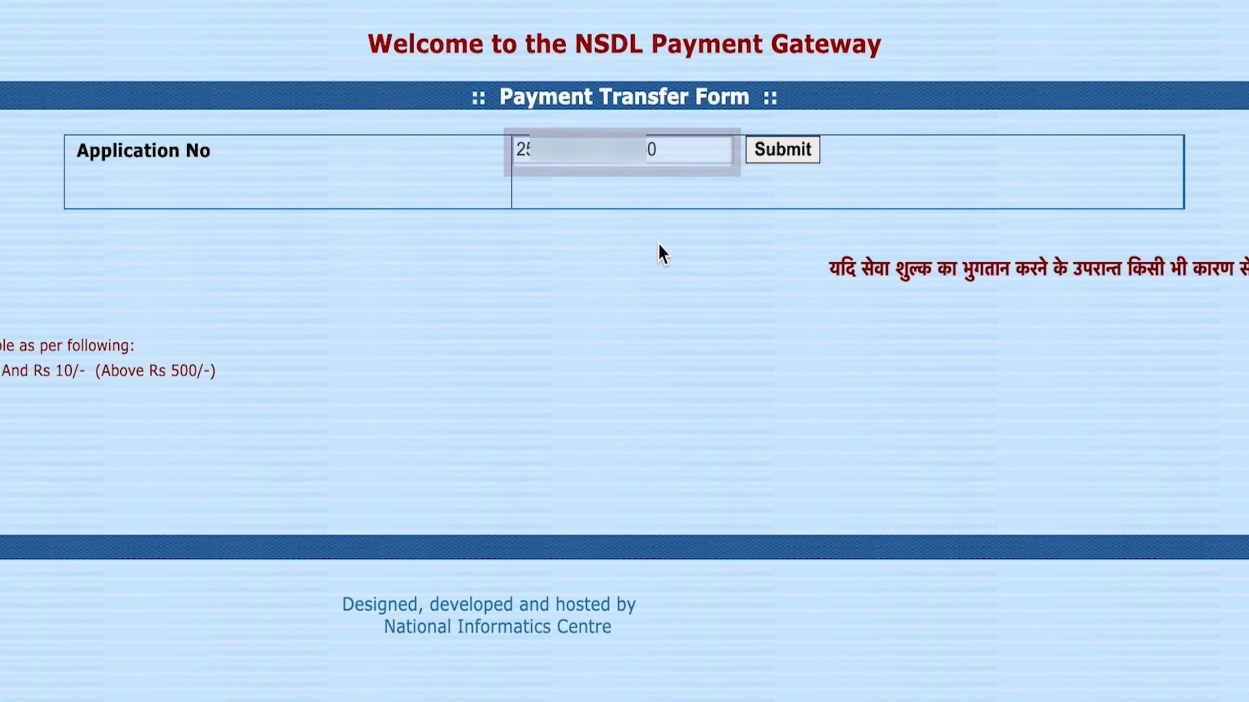
# Step: Fetch the ₹15 fee details, proceed with payment and select the QR option
pyautogui.click(787, 150)
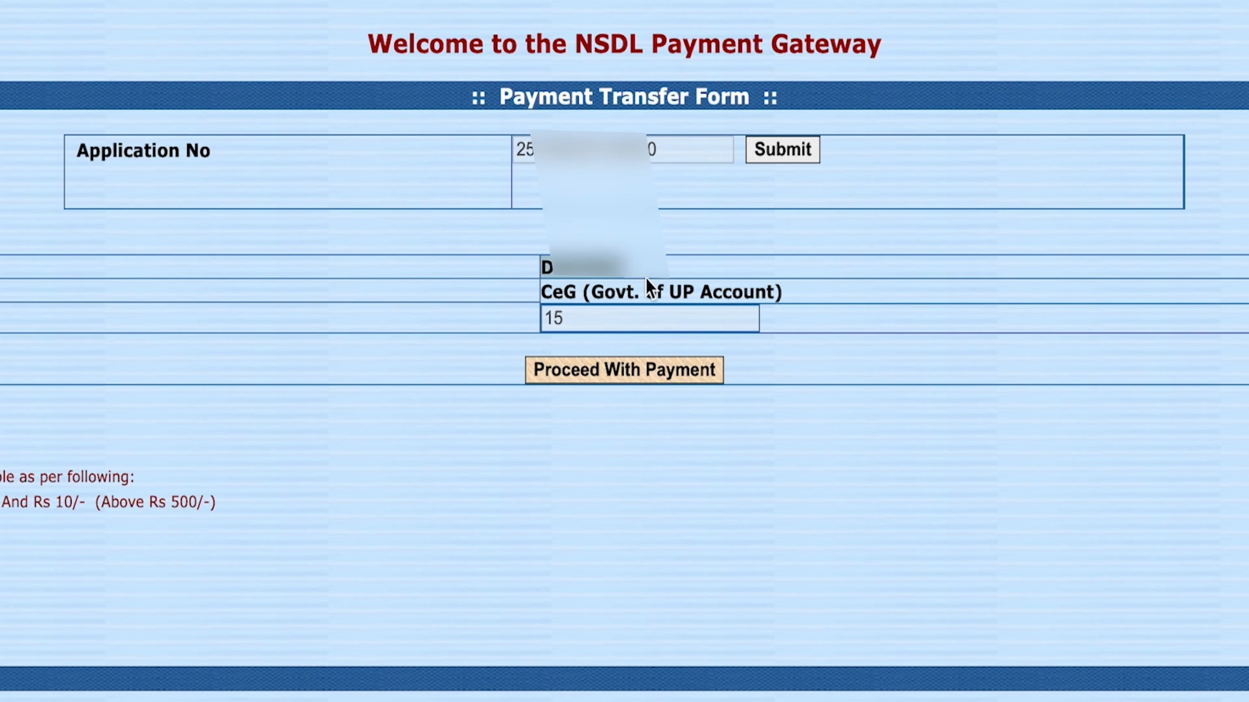
pyautogui.click(602, 370)
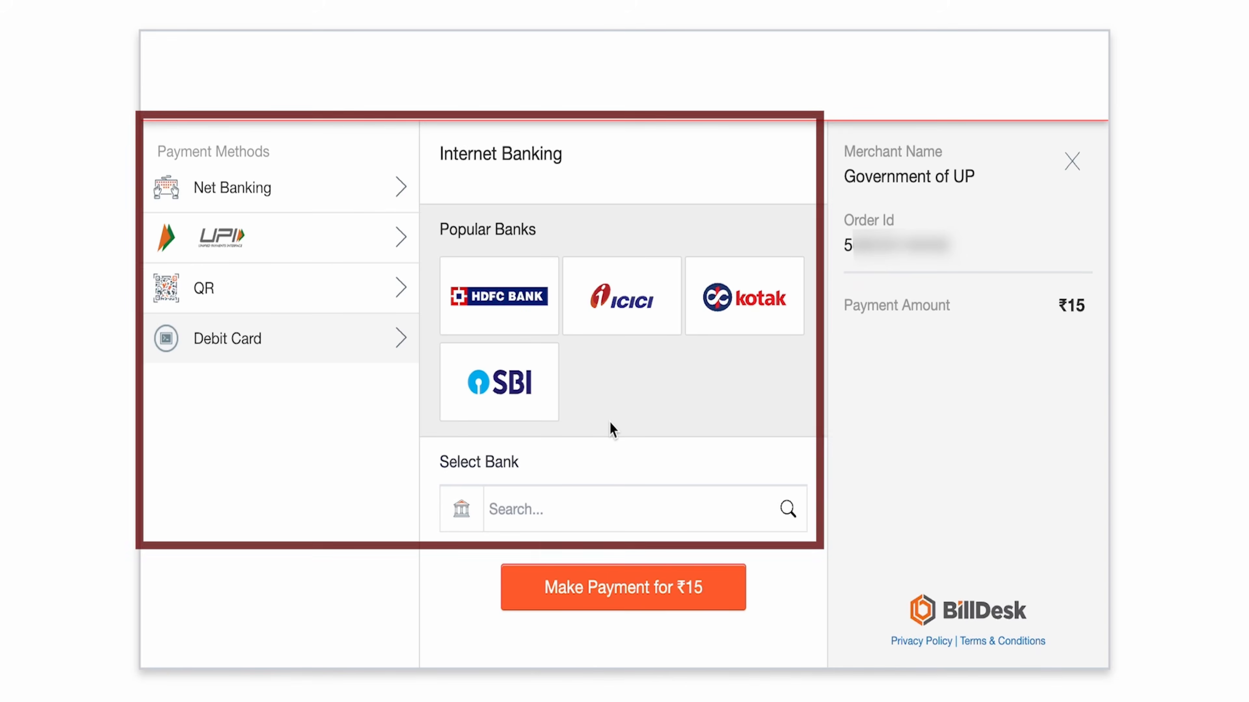
pyautogui.click(316, 248)
pyautogui.click(321, 290)
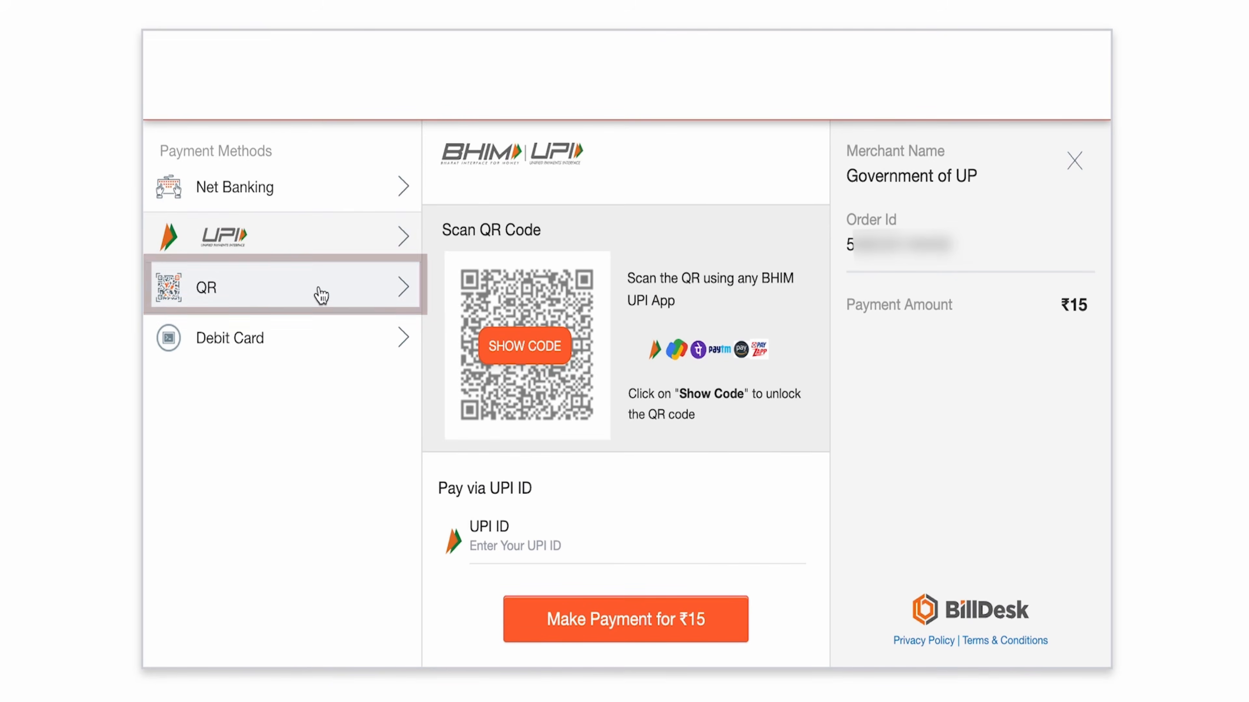
# Step: Compare the other payment options, then choose BHIM UPI as the QR provider
pyautogui.click(303, 337)
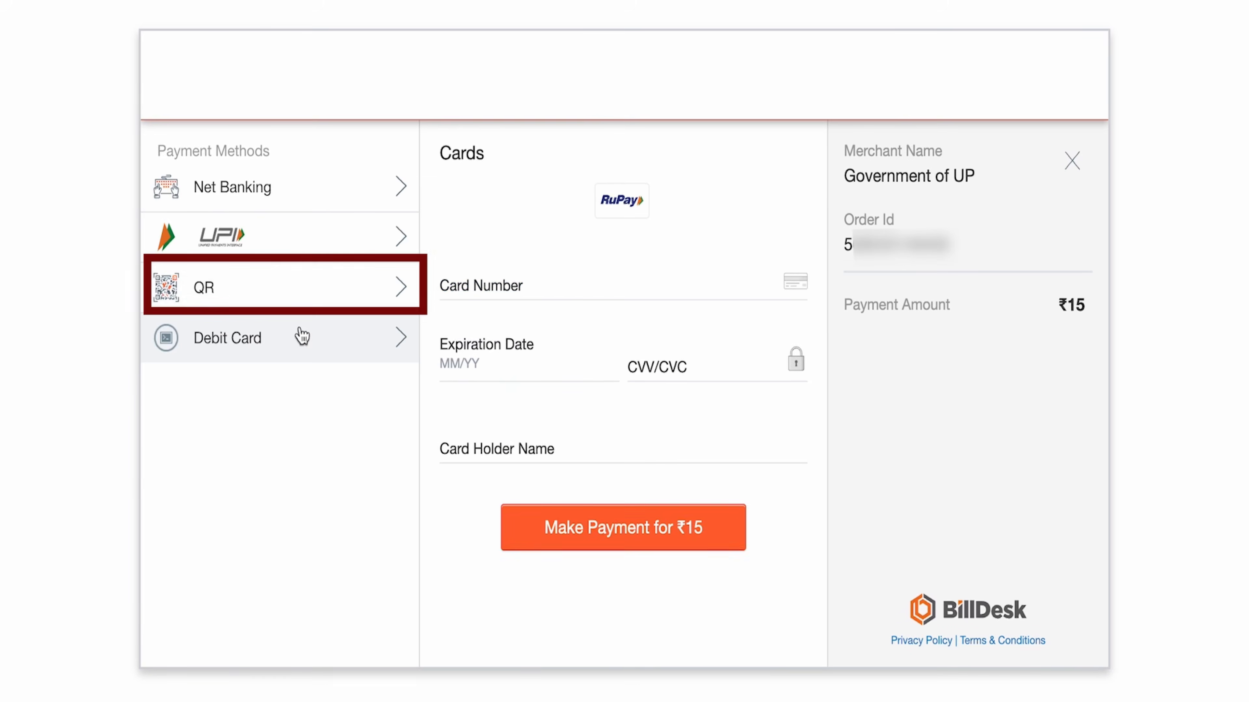
pyautogui.click(301, 291)
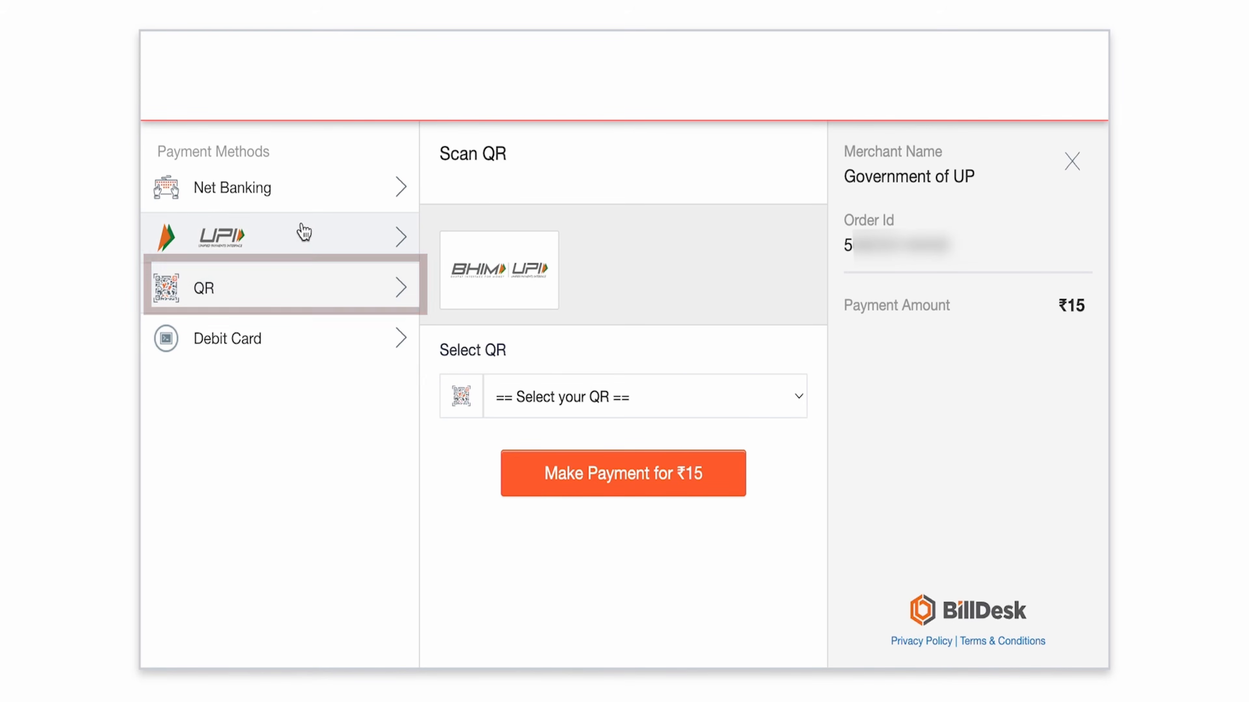
pyautogui.click(303, 245)
pyautogui.click(303, 196)
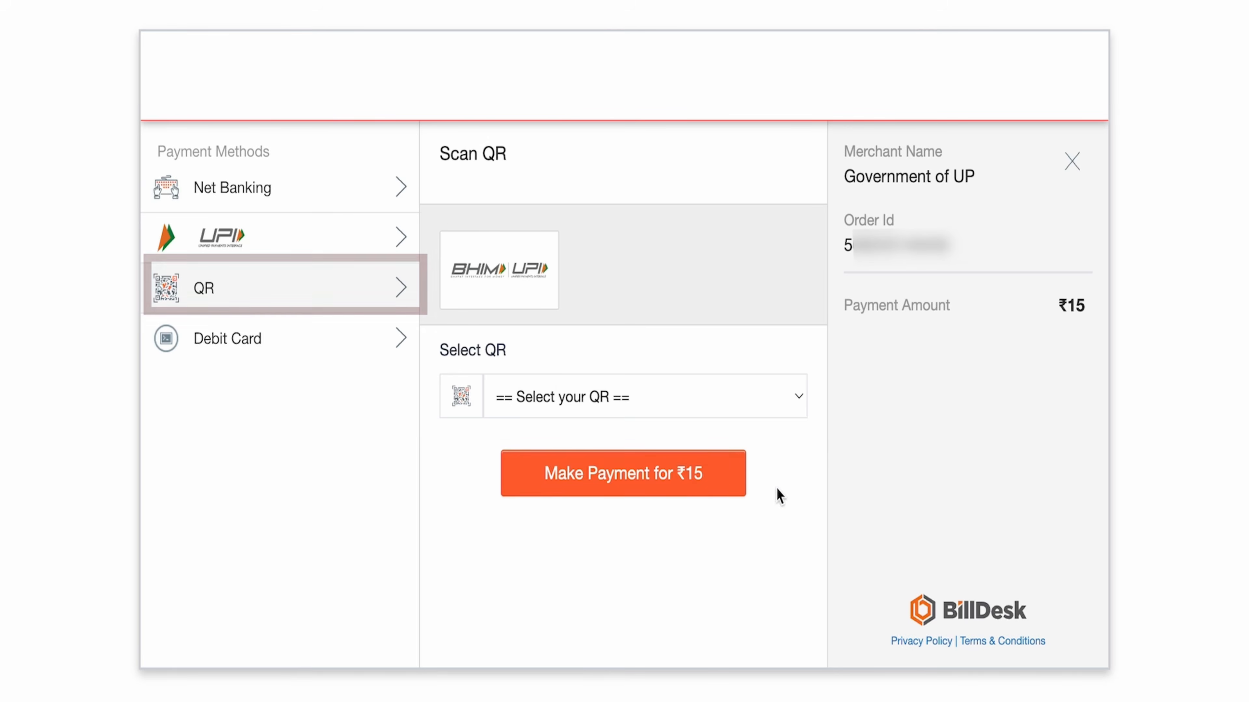
pyautogui.click(668, 403)
pyautogui.click(633, 424)
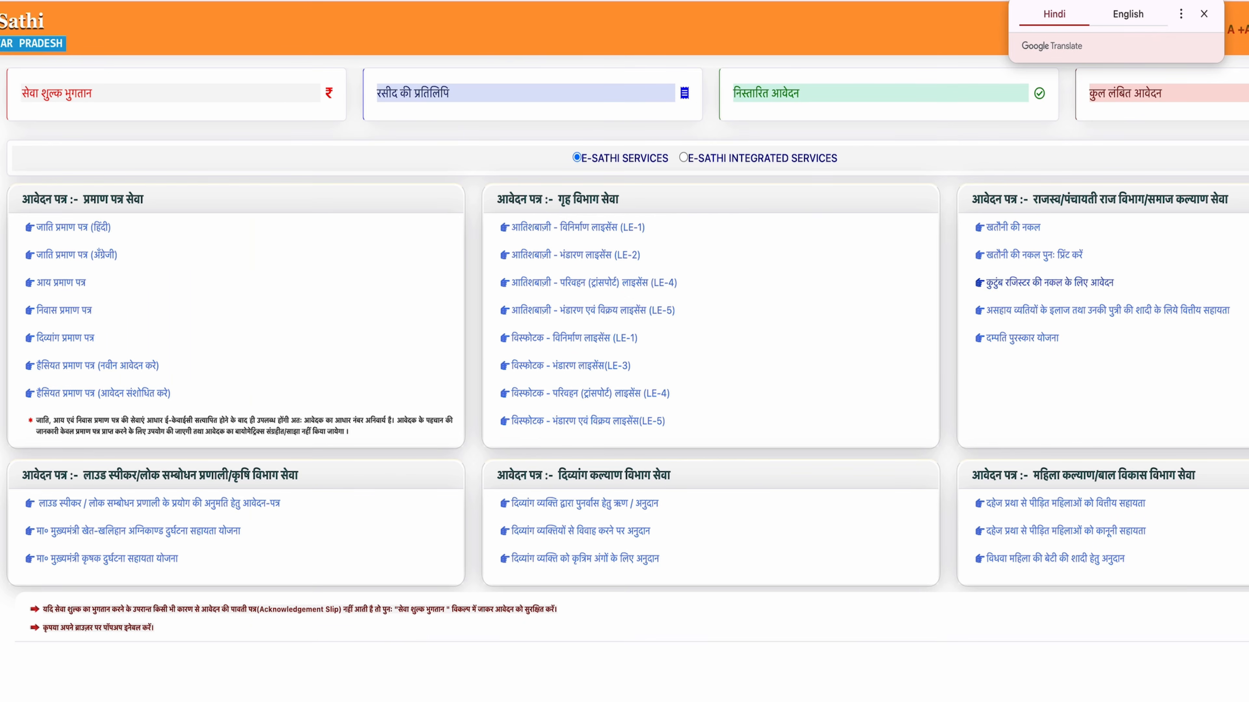
# Step: Look up the fee payment on the सेवा शुल्क भुगतान page using the pasted application number
pyautogui.click(1203, 14)
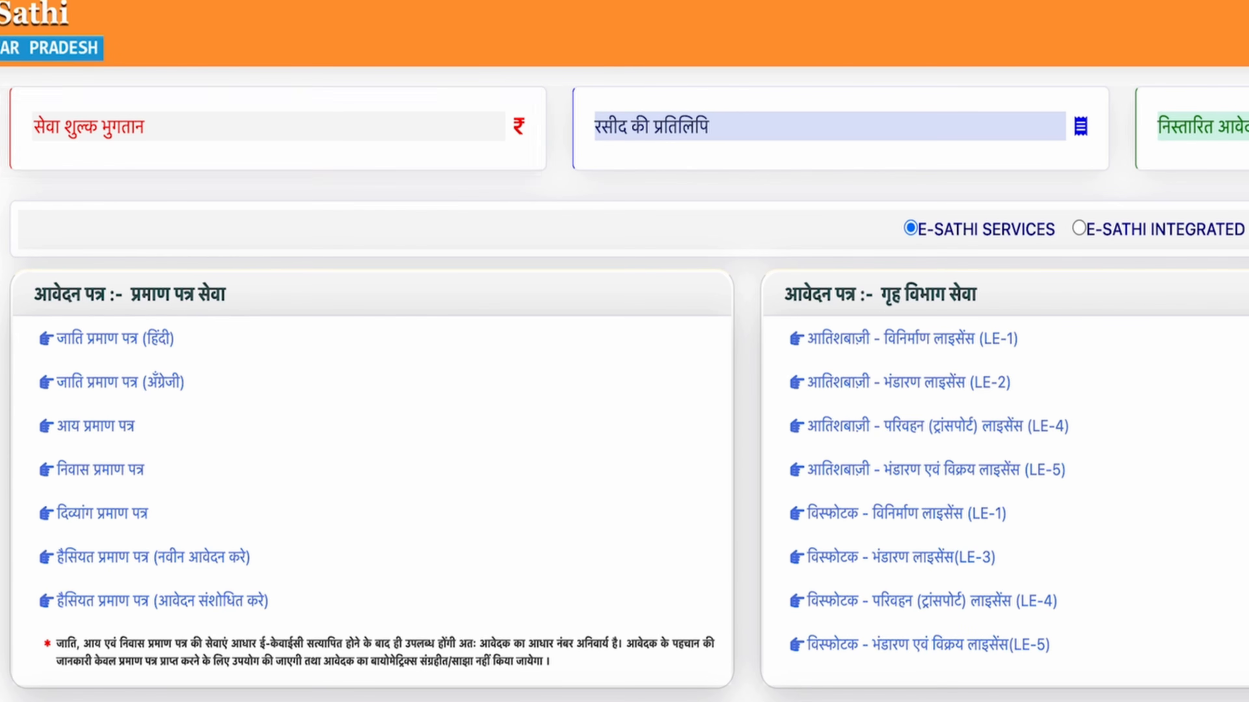
pyautogui.click(88, 118)
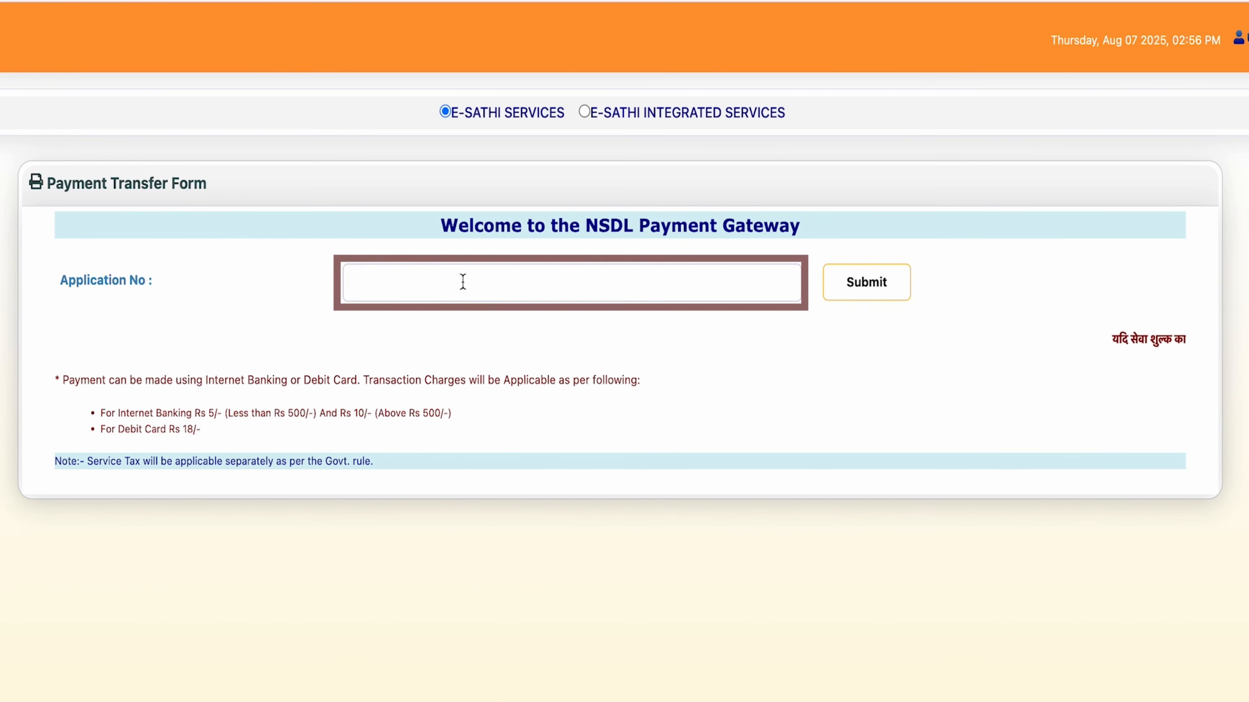
pyautogui.click(463, 282)
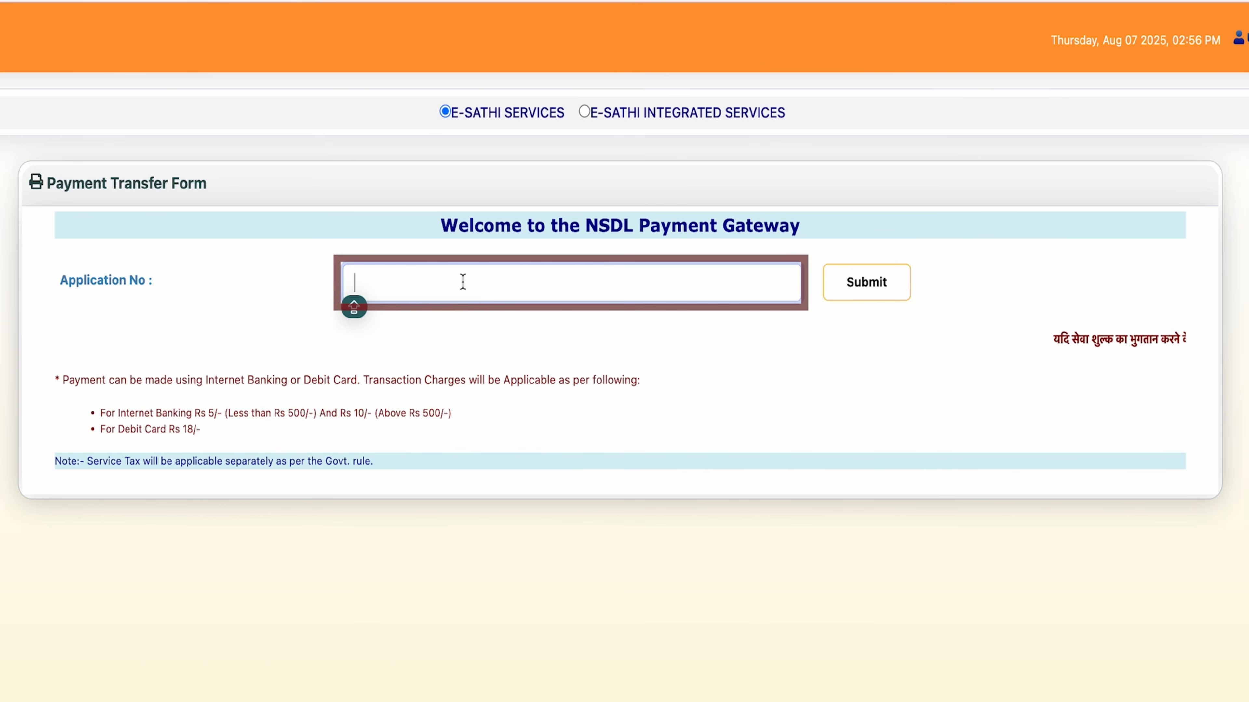
pyautogui.press('super+v')
pyautogui.click(893, 294)
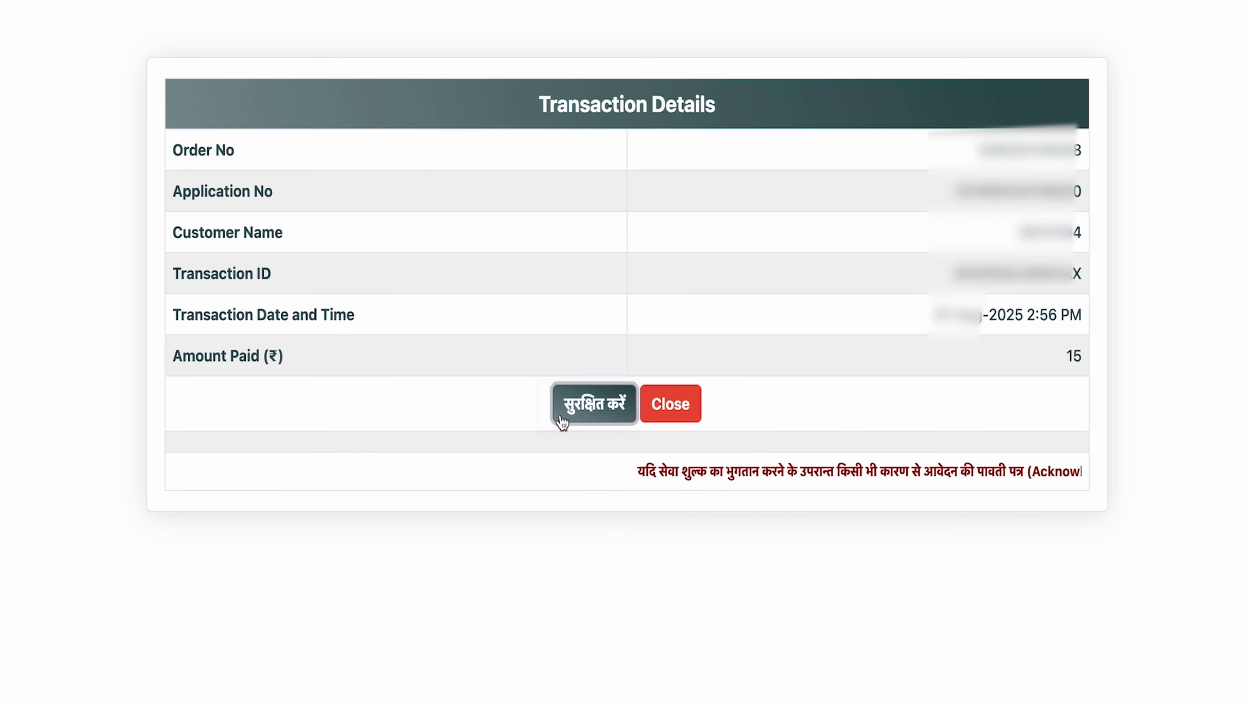
# Step: Save the transaction details with सुरक्षित करें to open the पावती पत्र
pyautogui.click(562, 419)
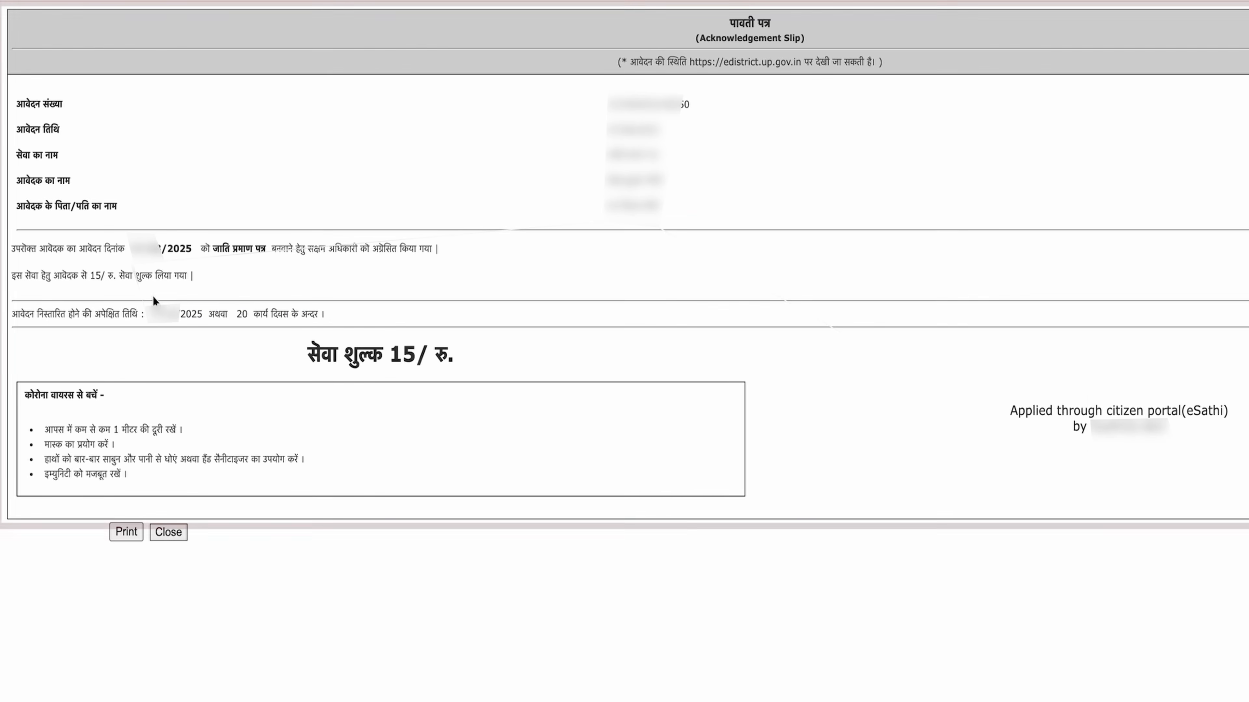